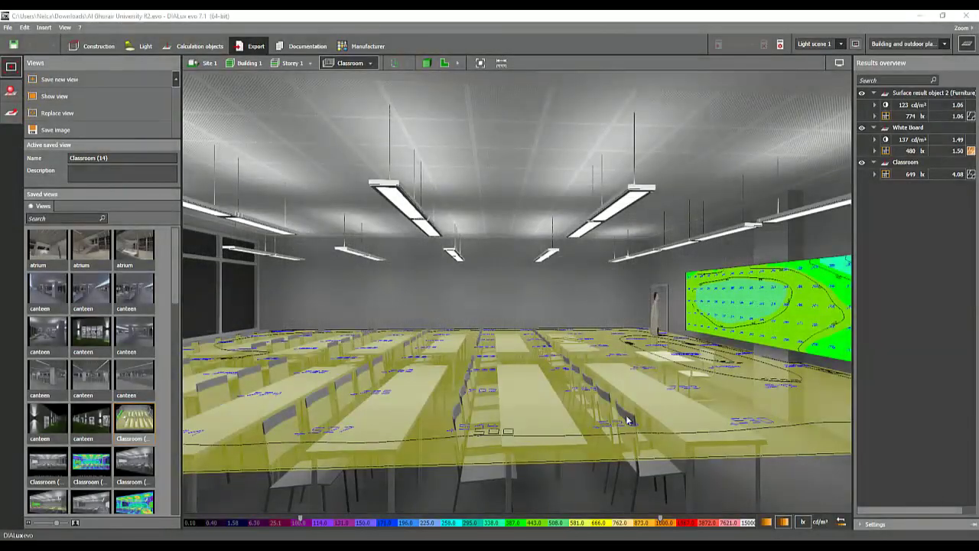
- Hide the results overview and its result overlays in the Classroom view
{"action": "right_click_drag", "start_coordinate": [511, 369], "coordinate": [542, 372]}
{"action": "mouse_move", "coordinate": [543, 372]}
{"action": "middle_mouse_down"}
{"action": "mouse_move", "coordinate": [495, 365]}
{"action": "mouse_move", "coordinate": [557, 364]}
{"action": "middle_mouse_up"}
{"action": "left_click", "coordinate": [965, 46]}
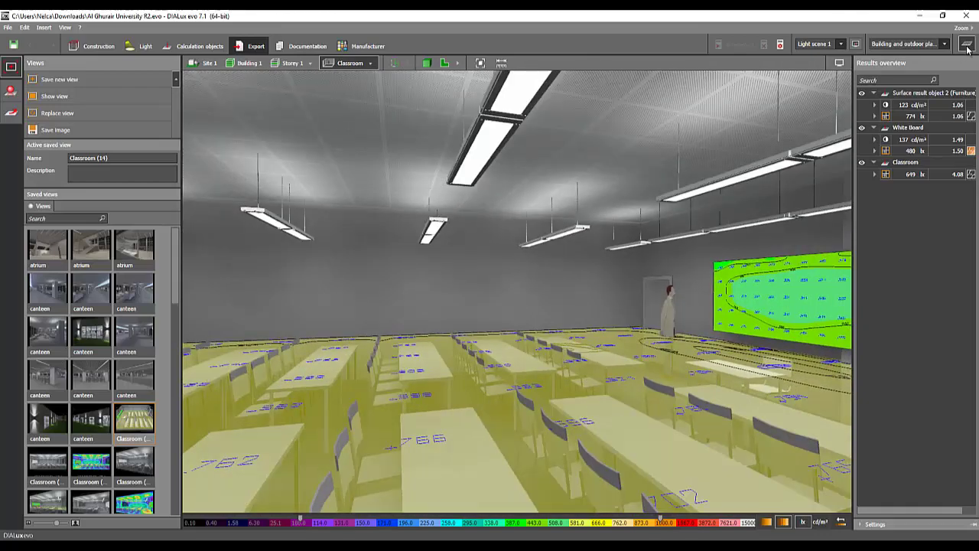
{"action": "middle_click_drag", "start_coordinate": [468, 254], "coordinate": [569, 345]}
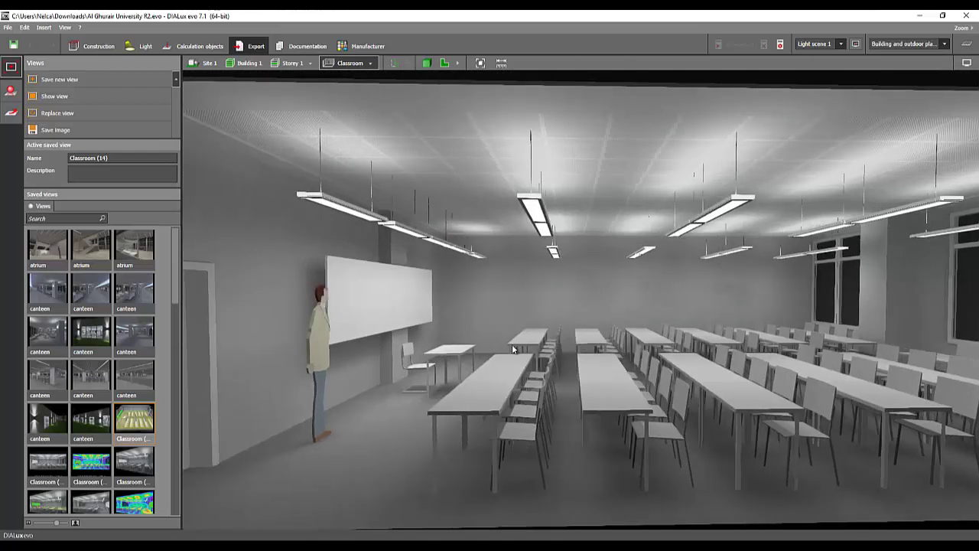
{"action": "mouse_move", "coordinate": [447, 348]}
{"action": "middle_mouse_down"}
{"action": "mouse_move", "coordinate": [298, 351]}
{"action": "mouse_move", "coordinate": [457, 341]}
{"action": "middle_mouse_up"}
- Show the whole classroom in false colours, then return the room to the normal rendering
{"action": "left_click", "coordinate": [966, 62]}
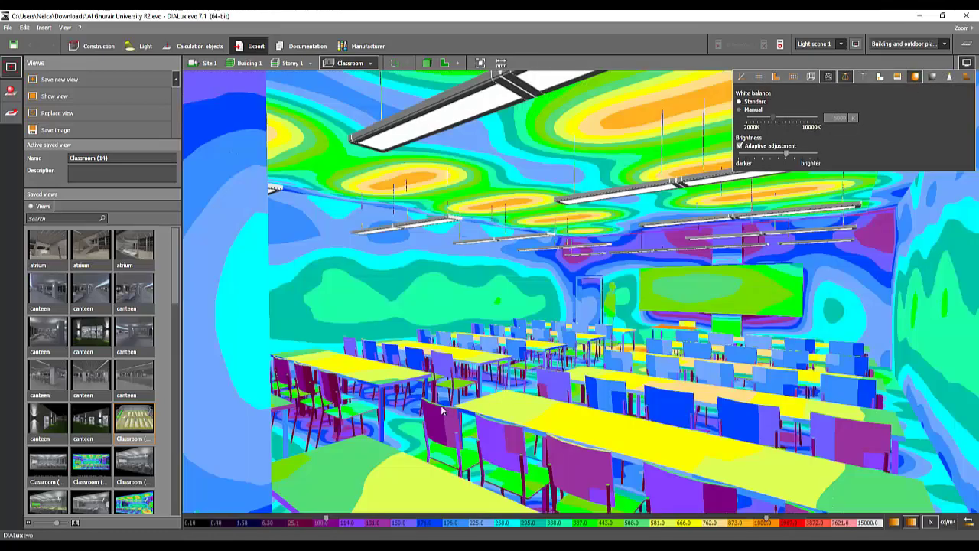
{"action": "right_click_drag", "start_coordinate": [405, 419], "coordinate": [496, 406]}
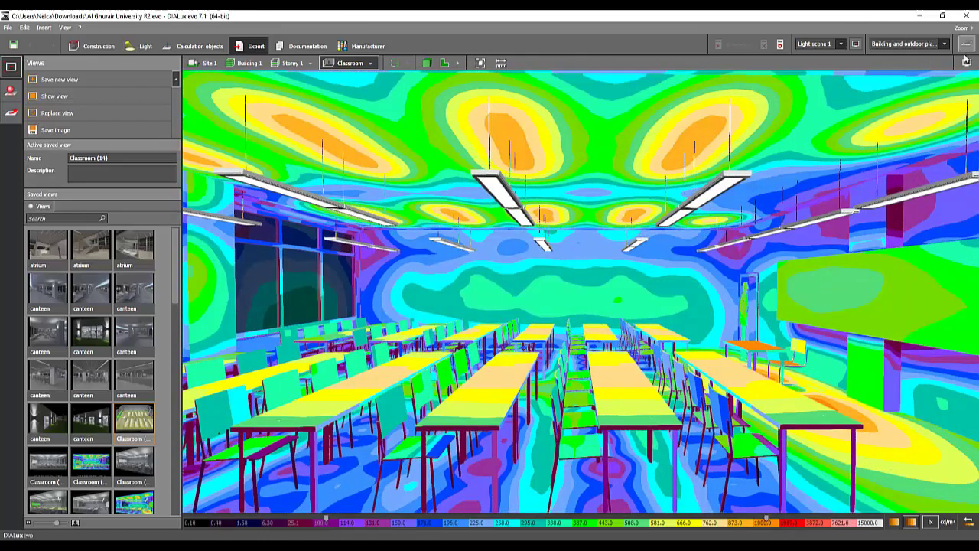
{"action": "left_click", "coordinate": [966, 63]}
{"action": "left_click", "coordinate": [915, 78]}
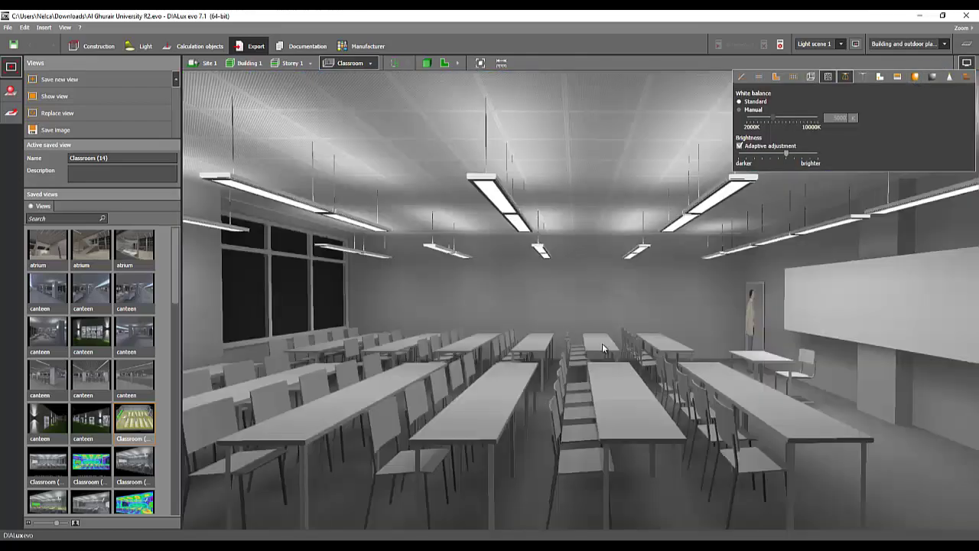
{"action": "left_click", "coordinate": [866, 439]}
- Examine the desk rows, pendant luminaires, windows and whiteboard wall from several viewpoints around the classroom
{"action": "right_click_drag", "start_coordinate": [835, 401], "coordinate": [807, 401]}
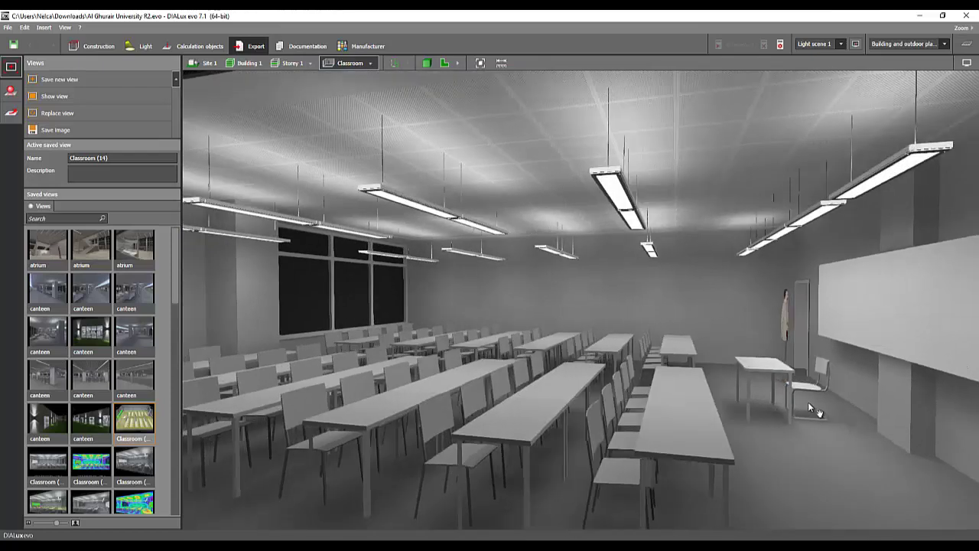
{"action": "middle_click_drag", "start_coordinate": [808, 404], "coordinate": [719, 408]}
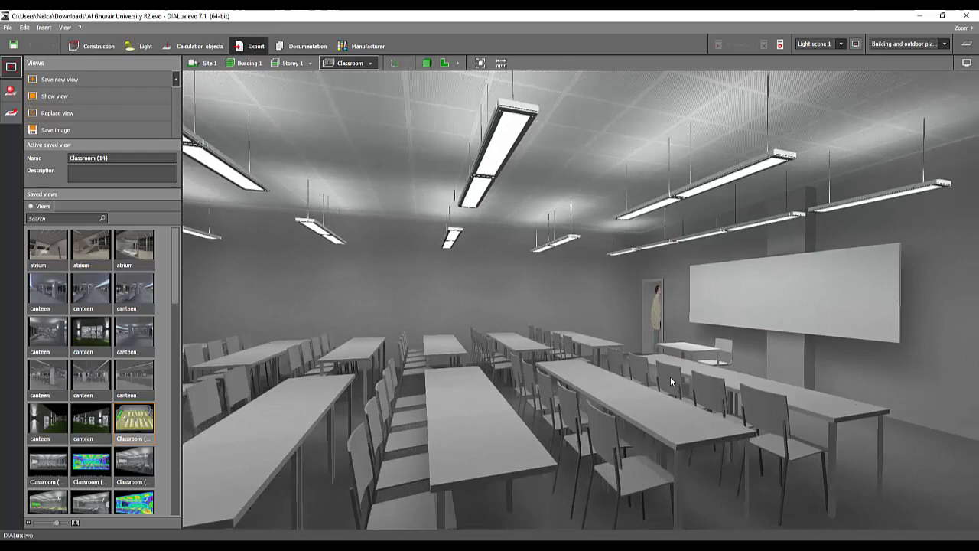
{"action": "middle_click_drag", "start_coordinate": [670, 376], "coordinate": [538, 302]}
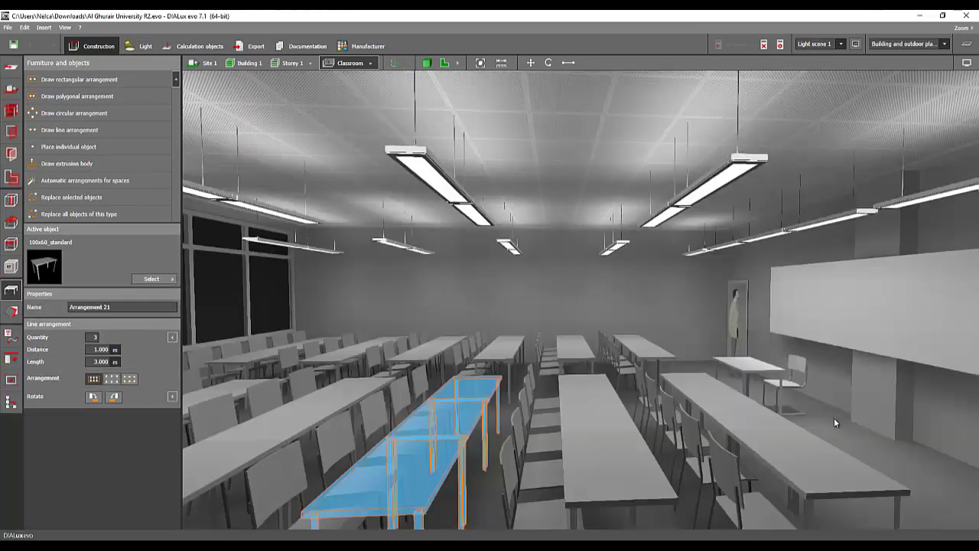
{"action": "left_click", "coordinate": [825, 426]}
{"action": "left_click_drag", "start_coordinate": [809, 420], "coordinate": [668, 375]}
{"action": "left_click_drag", "start_coordinate": [534, 358], "coordinate": [553, 355]}
{"action": "left_click_drag", "start_coordinate": [509, 397], "coordinate": [539, 369]}
{"action": "left_click_drag", "start_coordinate": [467, 366], "coordinate": [504, 375]}
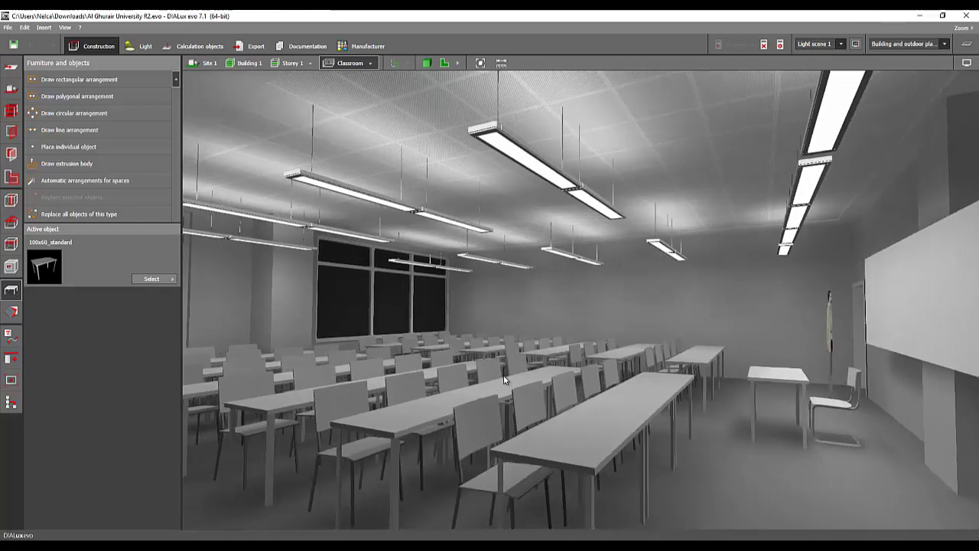
- Switch to light planning and inspect the light distribution of the pendant luminaire grid above the desks
{"action": "double_click", "coordinate": [525, 166]}
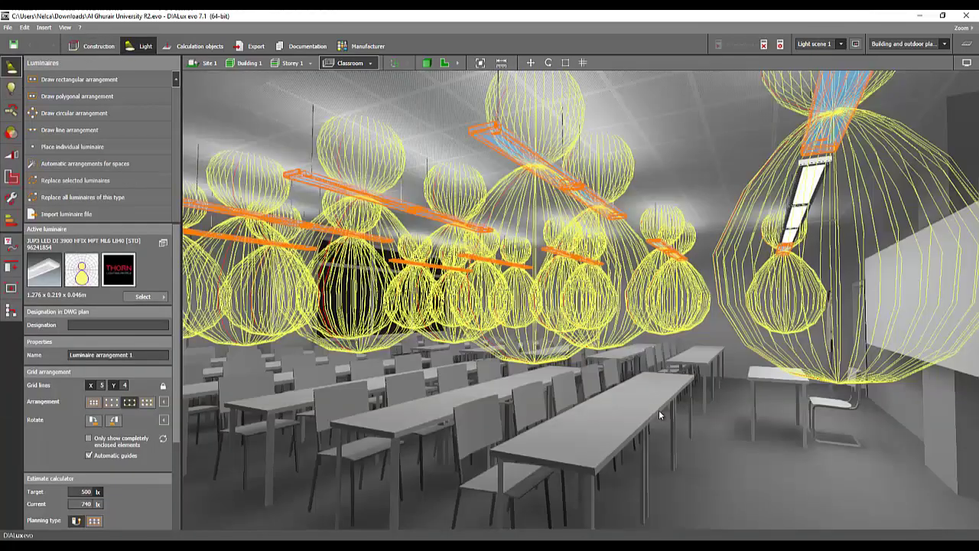
{"action": "right_click_drag", "start_coordinate": [647, 423], "coordinate": [612, 440]}
{"action": "left_click_drag", "start_coordinate": [618, 446], "coordinate": [814, 268]}
{"action": "left_click_drag", "start_coordinate": [765, 194], "coordinate": [512, 367]}
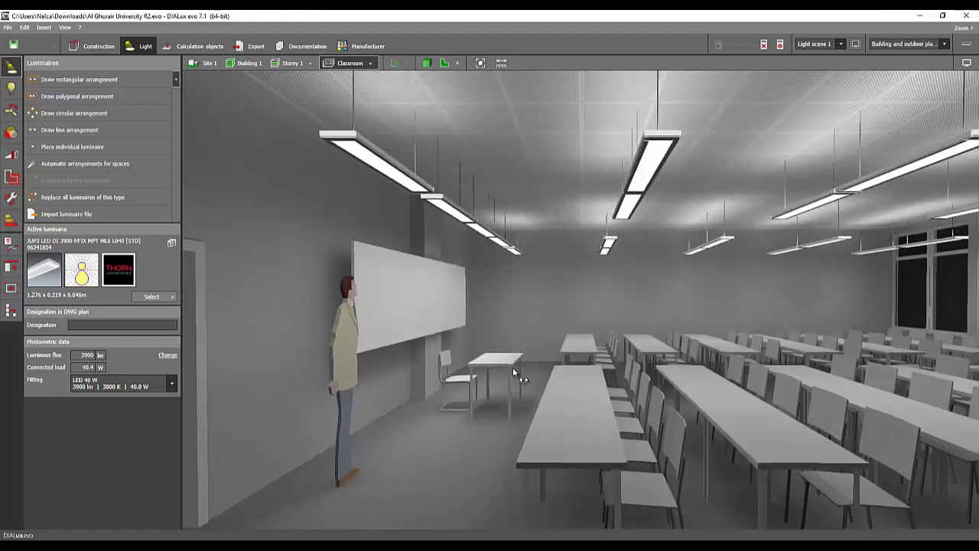
- Select the three-luminaire line arrangement in front of the whiteboard and inspect its light distribution towards the board
{"action": "left_click", "coordinate": [475, 230]}
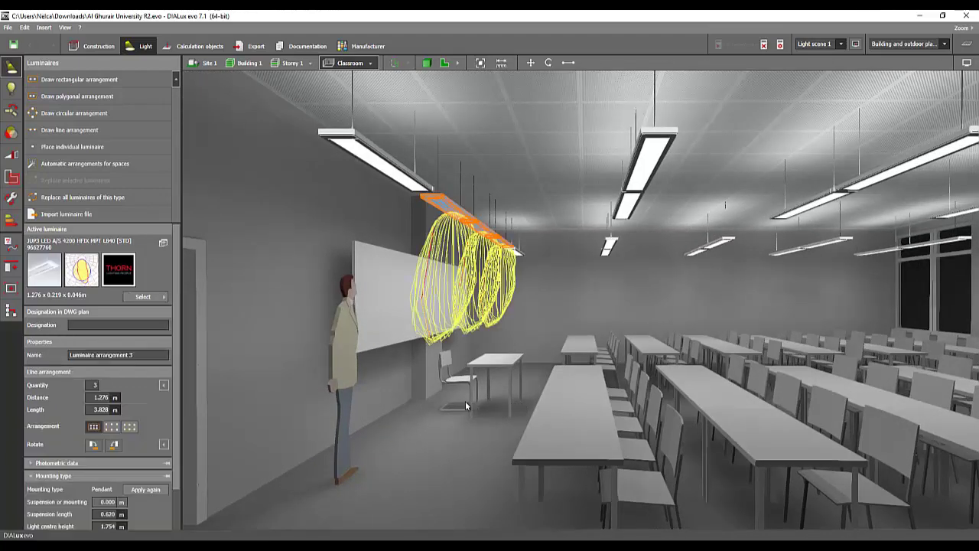
{"action": "right_click_drag", "start_coordinate": [465, 403], "coordinate": [596, 380]}
{"action": "mouse_move", "coordinate": [498, 419]}
{"action": "left_mouse_down"}
{"action": "mouse_move", "coordinate": [482, 414]}
{"action": "mouse_move", "coordinate": [514, 415]}
{"action": "left_mouse_up"}
{"action": "right_click_drag", "start_coordinate": [515, 415], "coordinate": [560, 431]}
{"action": "left_click", "coordinate": [530, 436]}
{"action": "left_click_drag", "start_coordinate": [559, 436], "coordinate": [540, 360]}
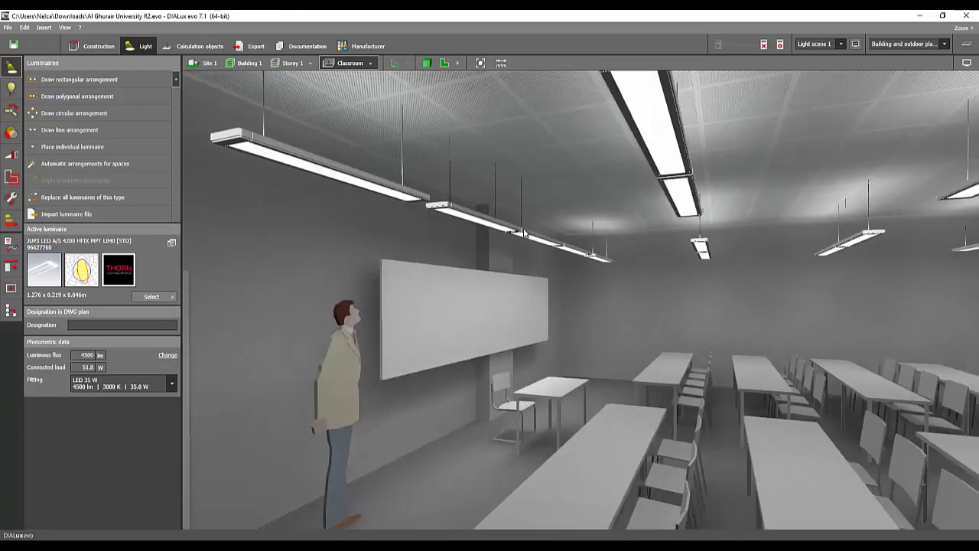
{"action": "left_click", "coordinate": [524, 229]}
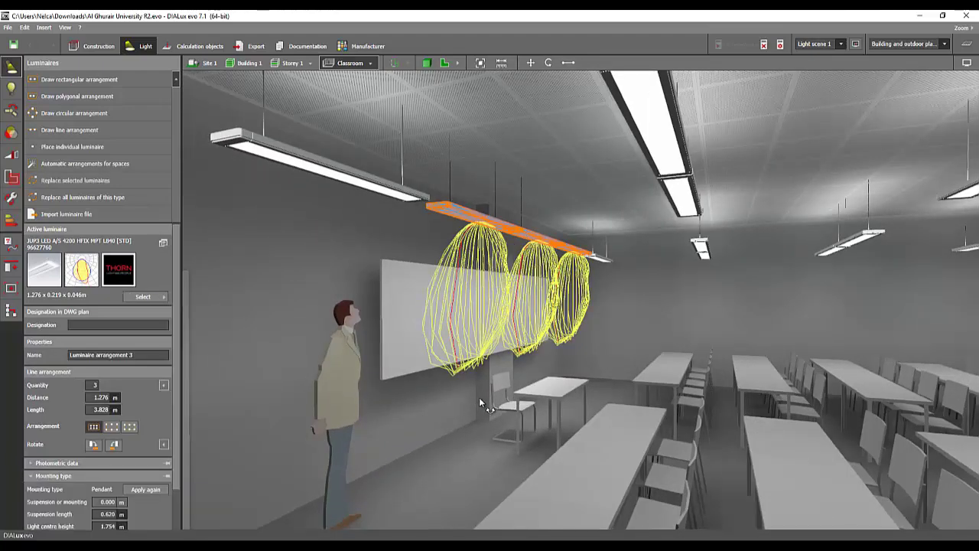
{"action": "left_click_drag", "start_coordinate": [479, 397], "coordinate": [491, 437]}
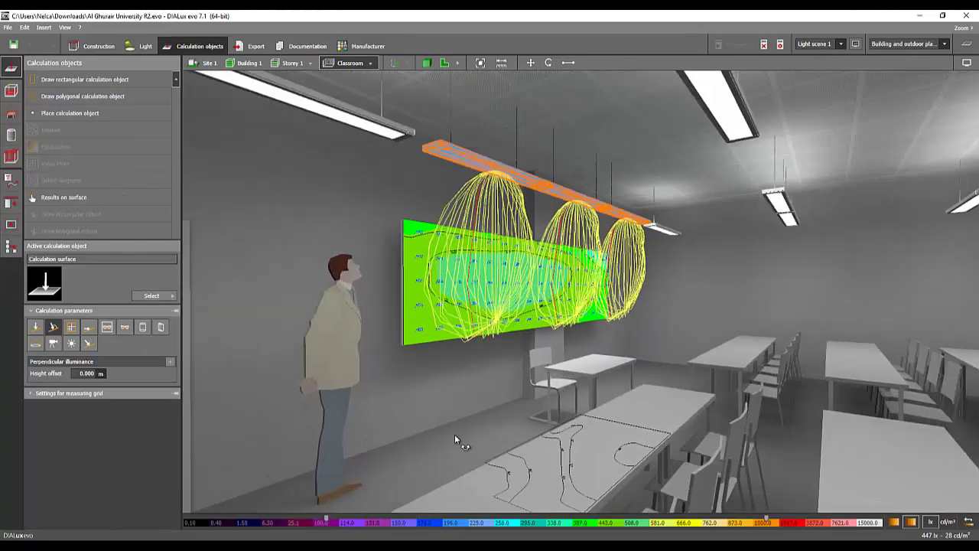
- Select the whiteboard's result surface and delete its diagrams, dismissing the calendar reminder
{"action": "right_click_drag", "start_coordinate": [454, 433], "coordinate": [473, 418]}
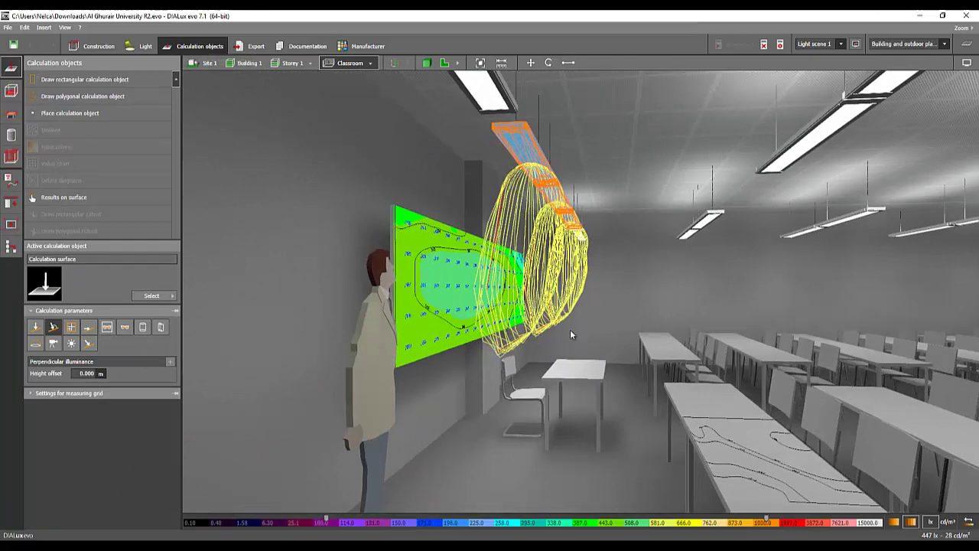
{"action": "left_click", "coordinate": [459, 288]}
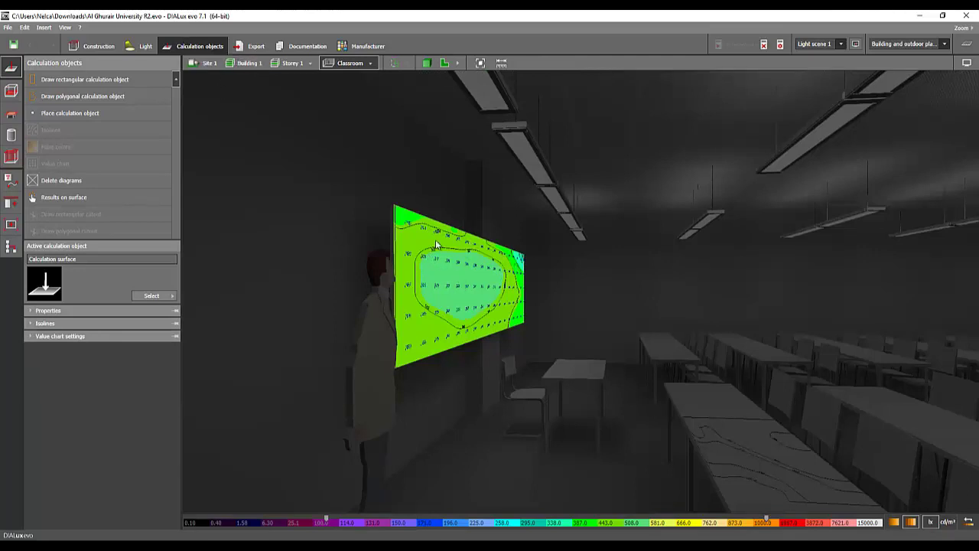
{"action": "left_click", "coordinate": [69, 181]}
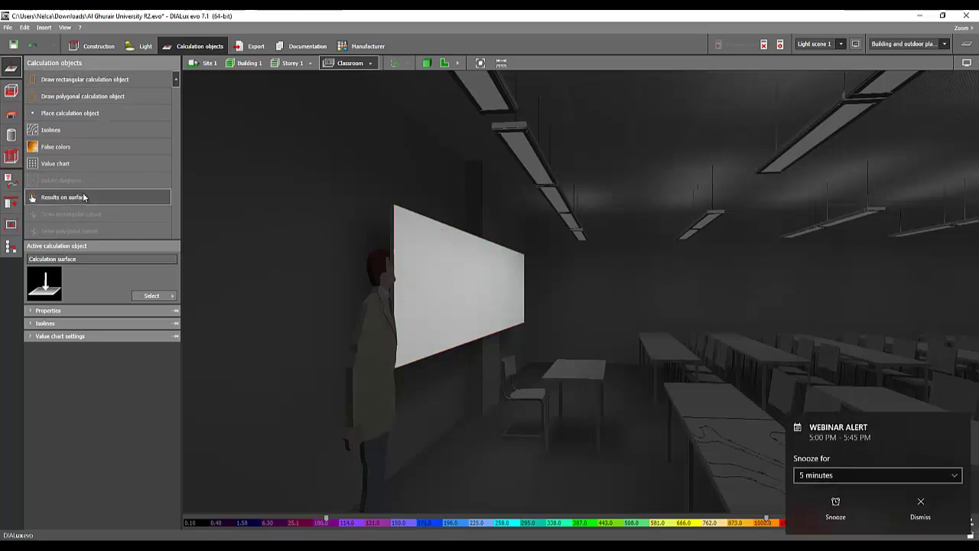
{"action": "left_click", "coordinate": [961, 421]}
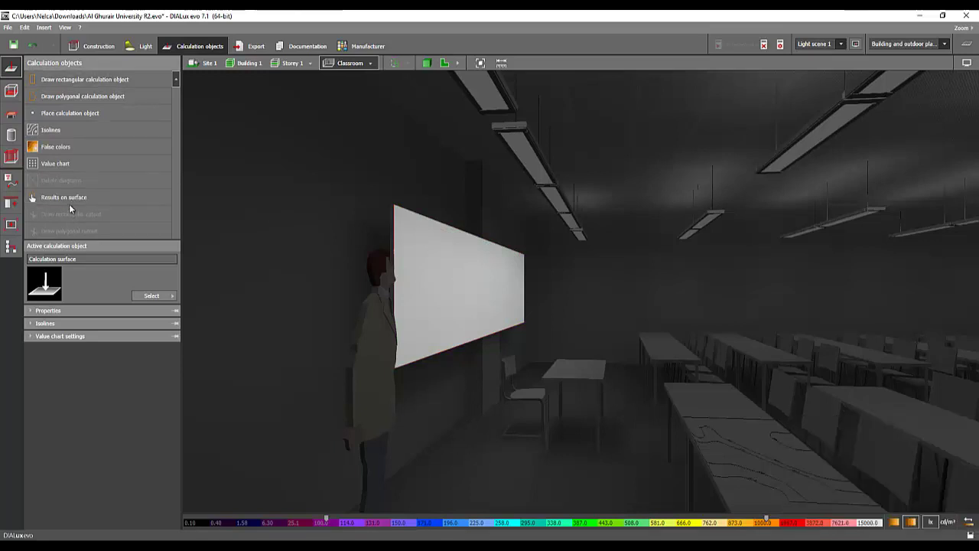
- Display false colours, a value chart and isolines on the whiteboard's result surface
{"action": "left_click", "coordinate": [462, 289]}
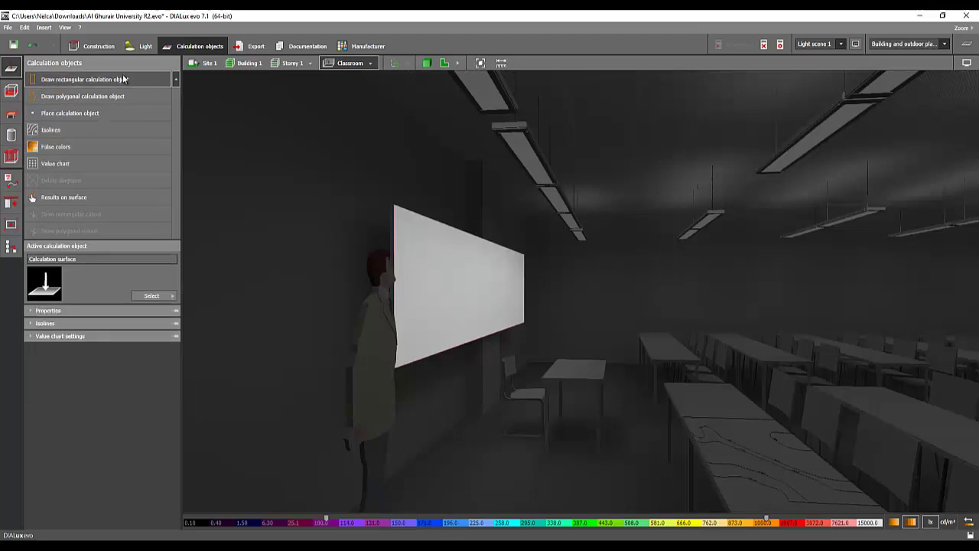
{"action": "left_click", "coordinate": [78, 147]}
{"action": "left_click", "coordinate": [78, 146]}
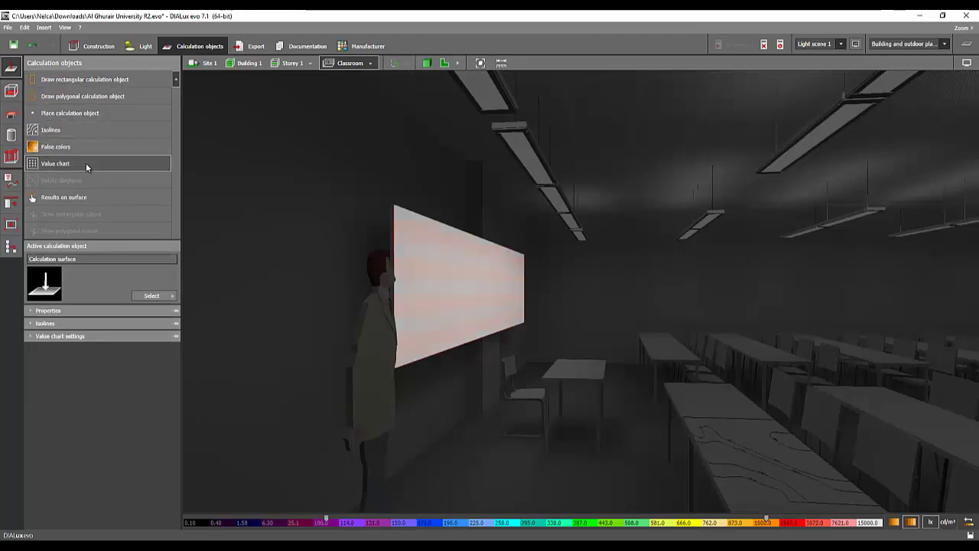
{"action": "left_click", "coordinate": [86, 163]}
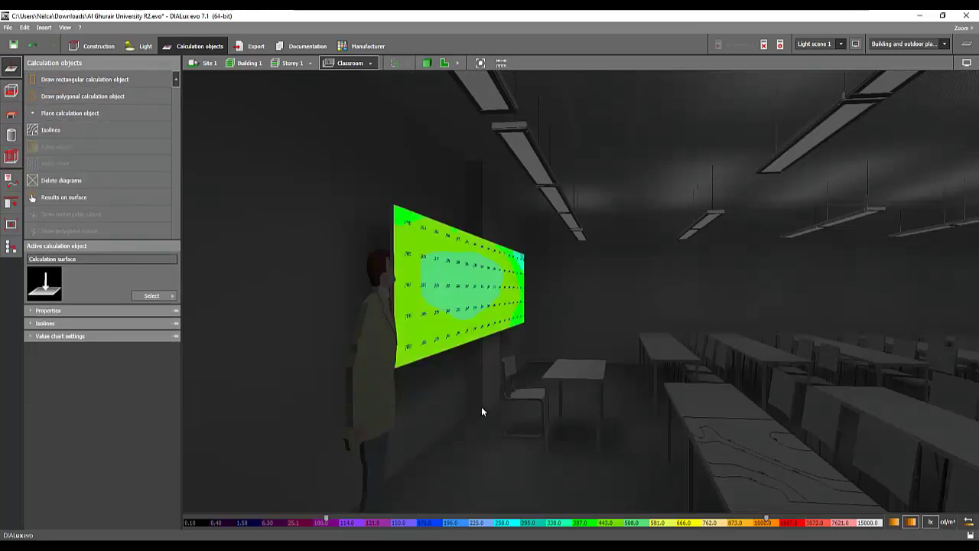
{"action": "right_click_drag", "start_coordinate": [478, 415], "coordinate": [450, 417]}
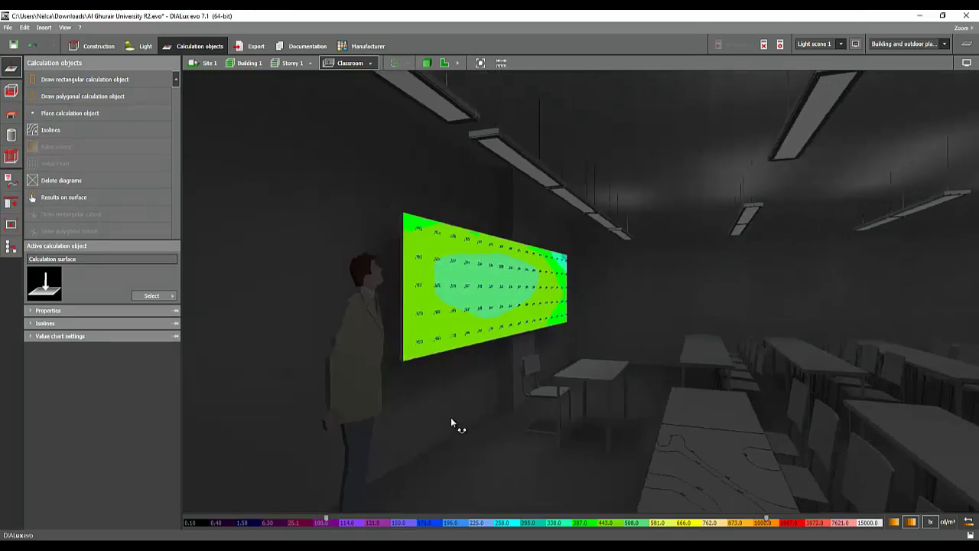
{"action": "left_click", "coordinate": [58, 132]}
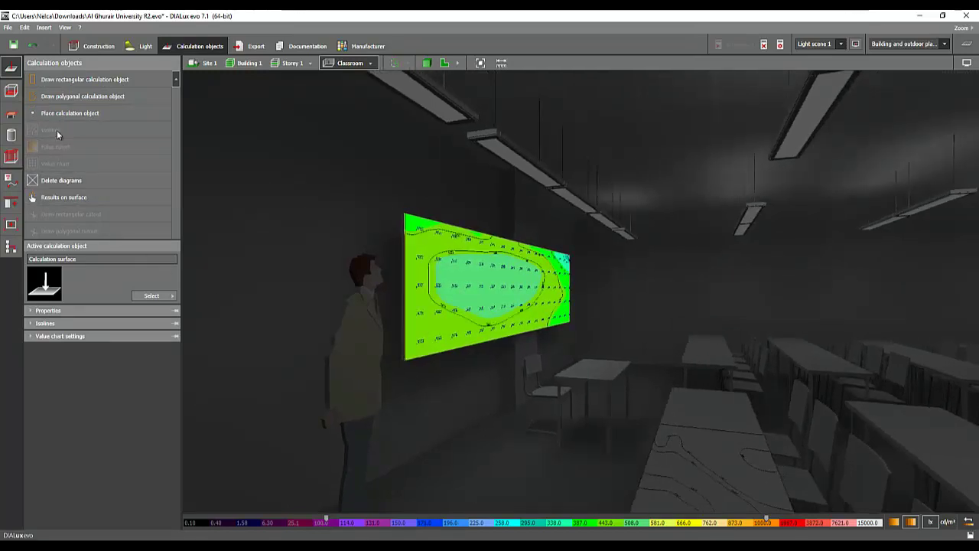
{"action": "right_click_drag", "start_coordinate": [407, 421], "coordinate": [423, 422]}
- Clear the whiteboard's diagrams and turn its false colours, value chart and isolines back on
{"action": "left_click", "coordinate": [70, 180]}
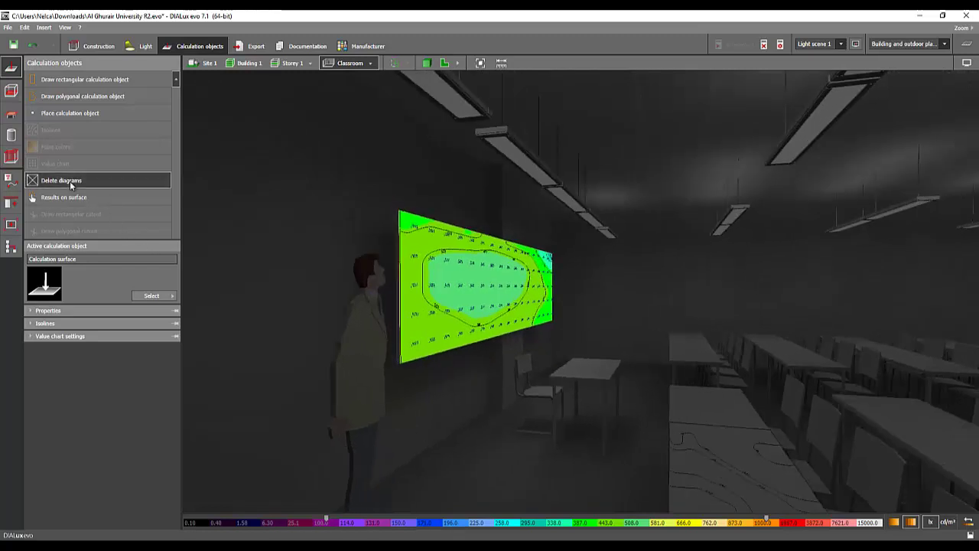
{"action": "left_click", "coordinate": [68, 146]}
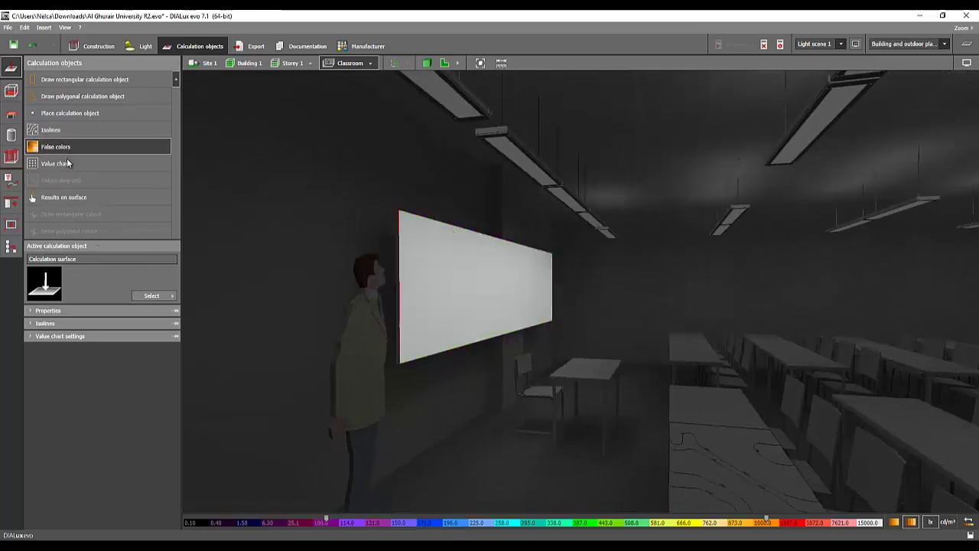
{"action": "left_click", "coordinate": [69, 164]}
{"action": "left_click", "coordinate": [54, 128]}
{"action": "middle_click_drag", "start_coordinate": [507, 271], "coordinate": [371, 229]}
{"action": "right_click_drag", "start_coordinate": [409, 288], "coordinate": [563, 309]}
{"action": "left_click_drag", "start_coordinate": [563, 314], "coordinate": [503, 253]}
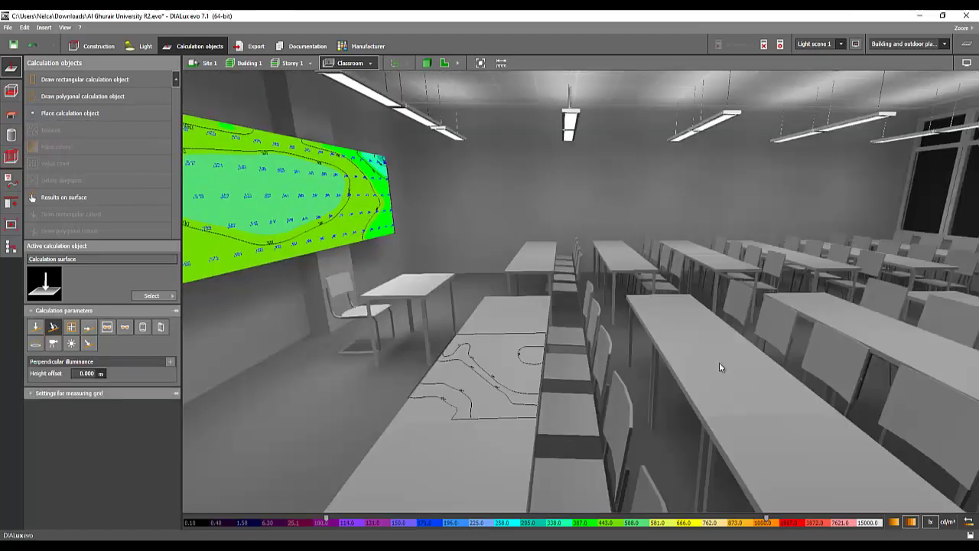
- Add a surface result to the middle tabletop of the second desk row, showing its value chart and false colours
{"action": "left_click", "coordinate": [62, 199]}
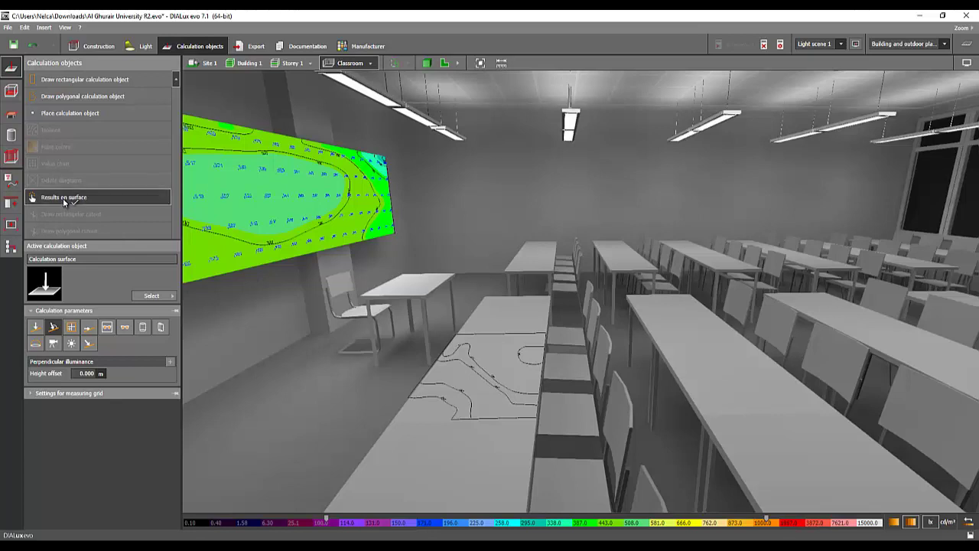
{"action": "left_click", "coordinate": [718, 360]}
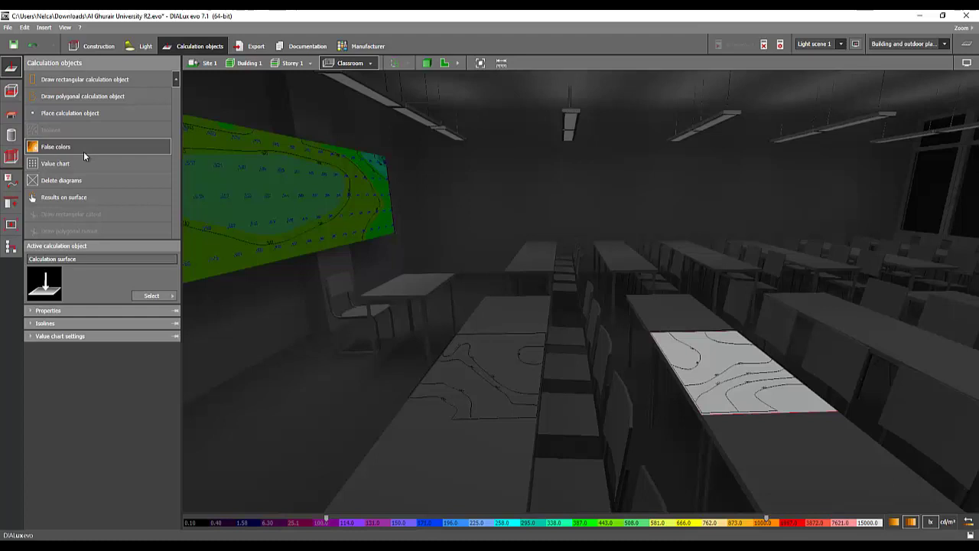
{"action": "left_click", "coordinate": [84, 164]}
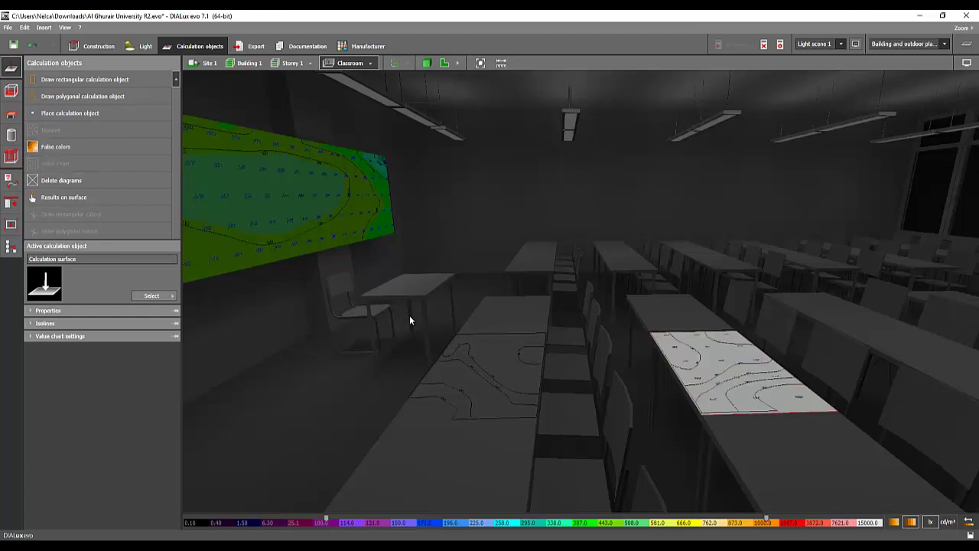
{"action": "left_click", "coordinate": [81, 148]}
{"action": "left_click_drag", "start_coordinate": [355, 376], "coordinate": [302, 384]}
{"action": "right_click_drag", "start_coordinate": [330, 345], "coordinate": [349, 347]}
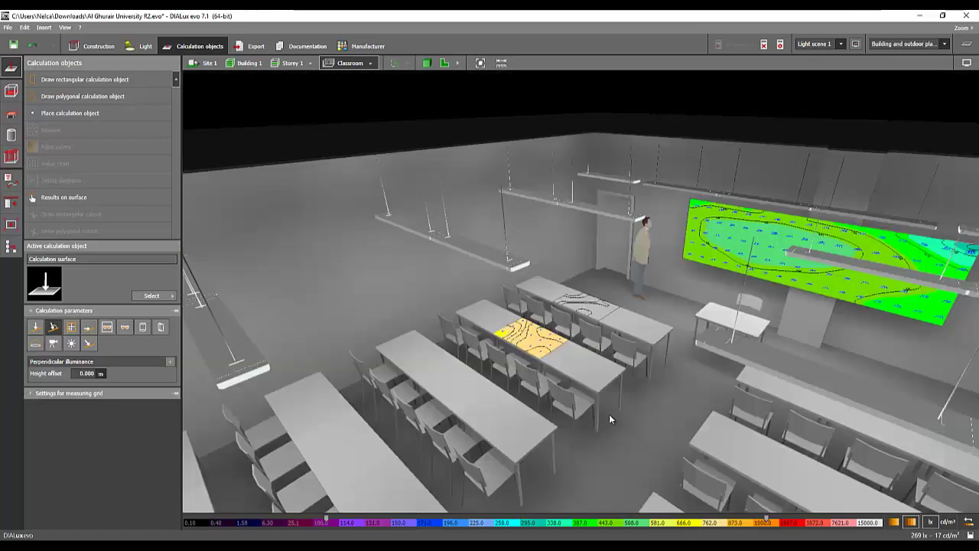
- Turn on the false colour display for the whole classroom and inspect the illuminance from above and inside
{"action": "scroll", "coordinate": [609, 414], "scroll_direction": "down", "scroll_amount": 3}
{"action": "left_click", "coordinate": [967, 63]}
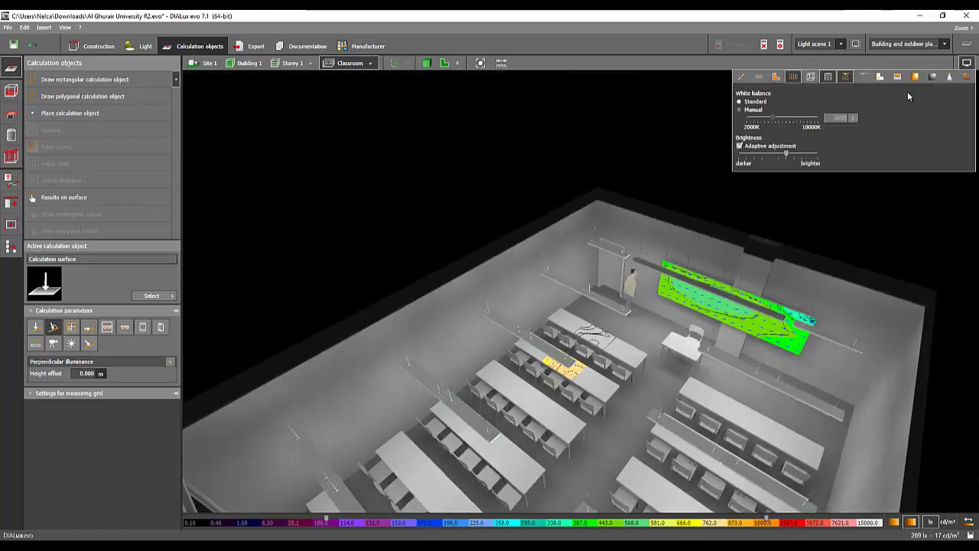
{"action": "left_click", "coordinate": [916, 81]}
{"action": "left_click_drag", "start_coordinate": [406, 246], "coordinate": [641, 218]}
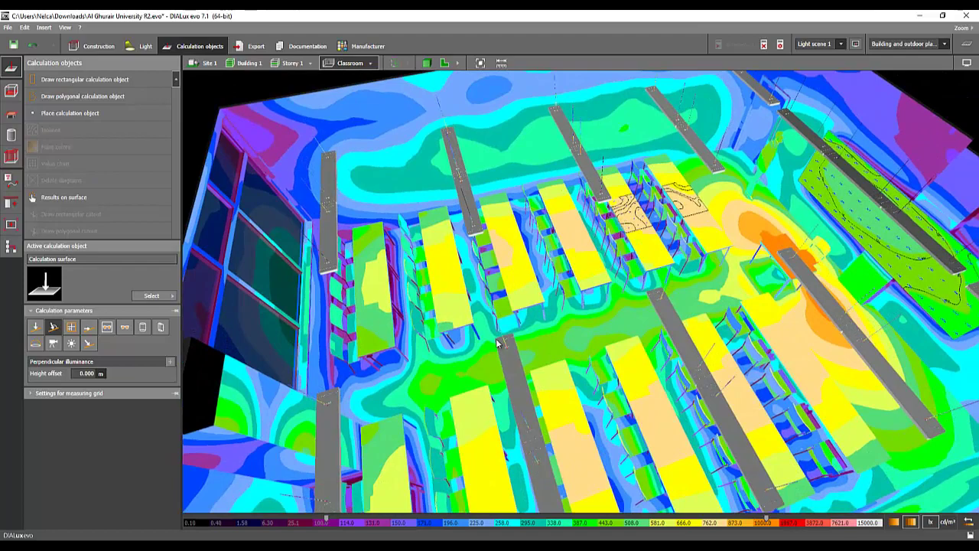
{"action": "left_click_drag", "start_coordinate": [527, 357], "coordinate": [565, 355]}
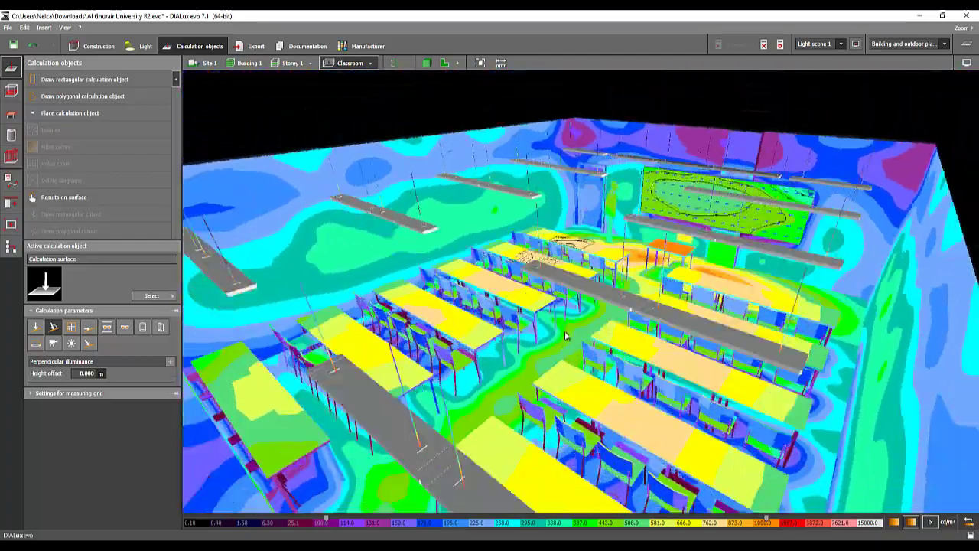
{"action": "right_click_drag", "start_coordinate": [541, 337], "coordinate": [619, 313]}
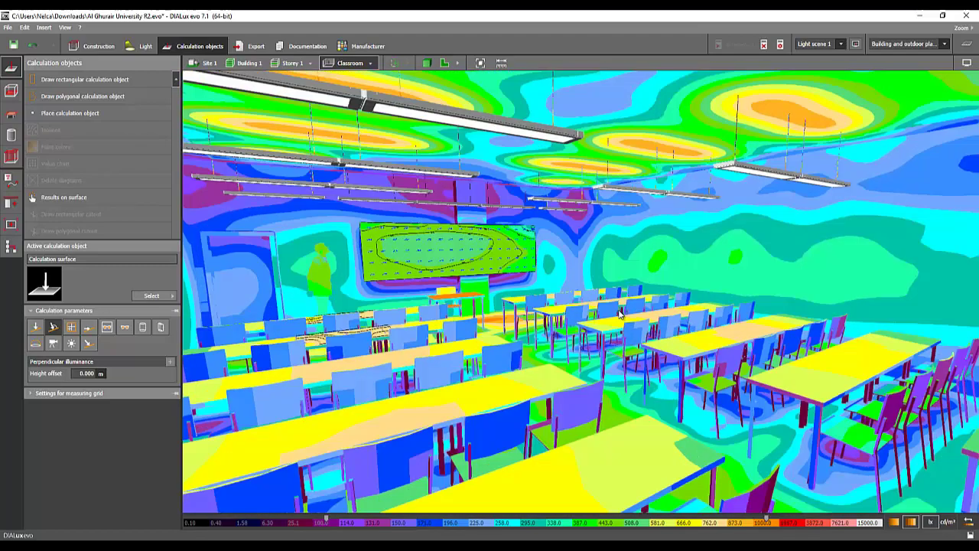
- Turn off the whole-room false colour display and inspect the rendered classroom toward the windows
{"action": "left_click", "coordinate": [967, 64]}
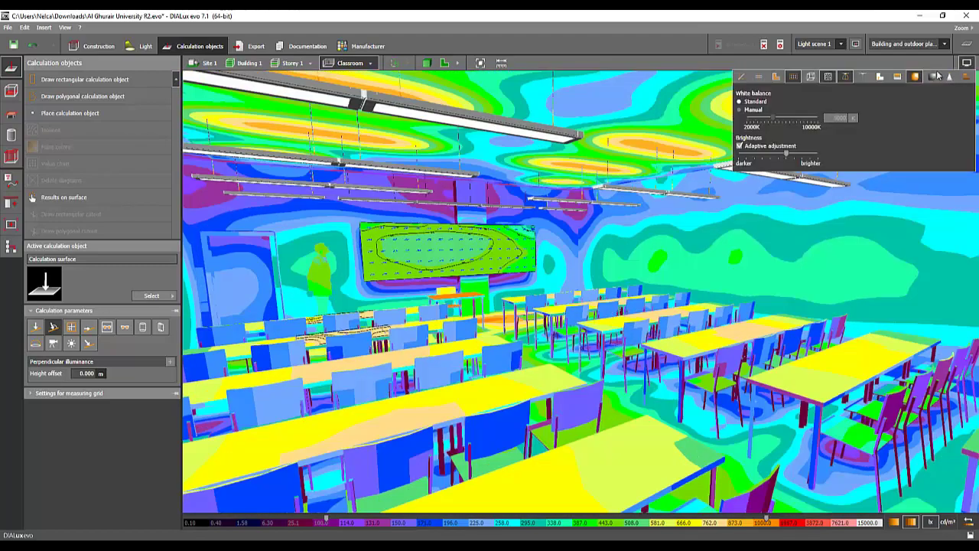
{"action": "left_click", "coordinate": [915, 77]}
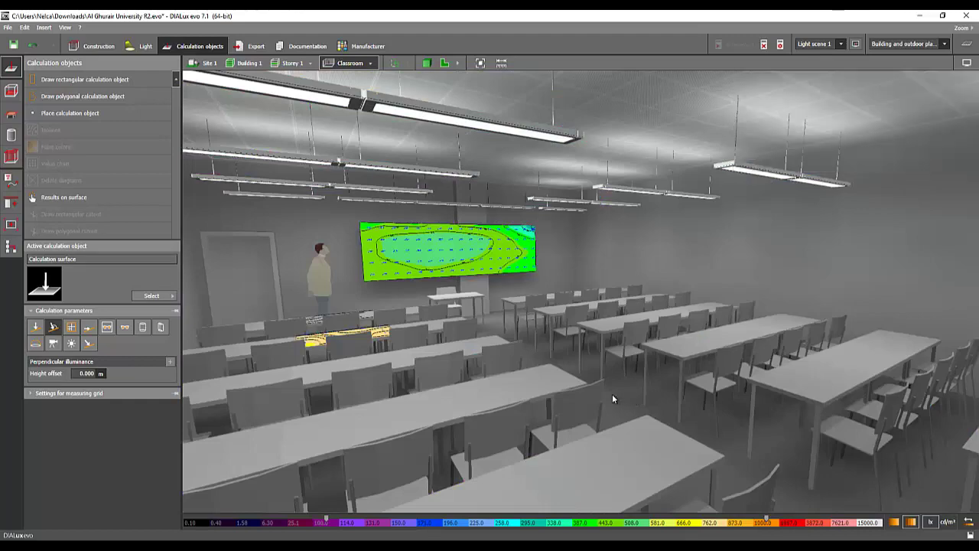
{"action": "right_click_drag", "start_coordinate": [612, 394], "coordinate": [622, 327]}
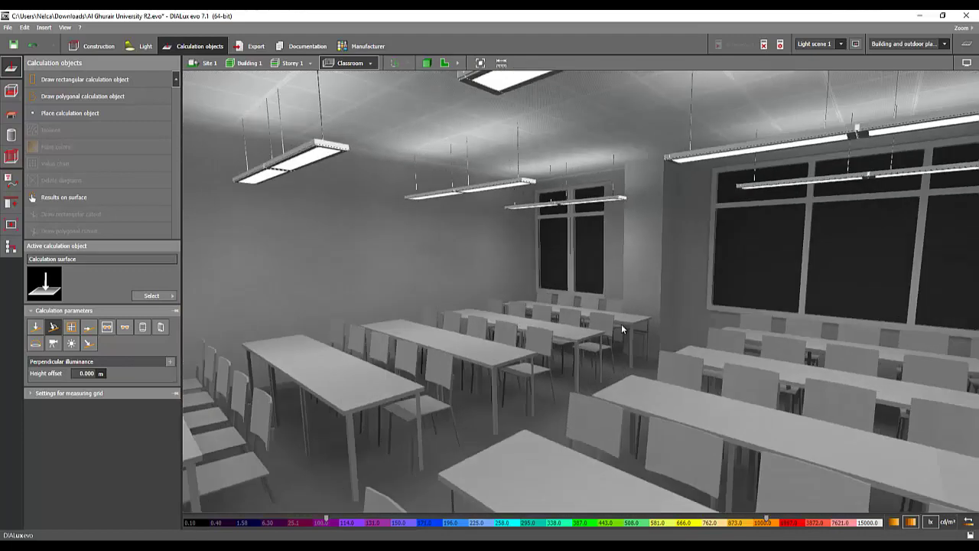
- Create a light scene for the classroom, name it "daylight calc" and enable output generation for it
{"action": "left_click", "coordinate": [139, 46]}
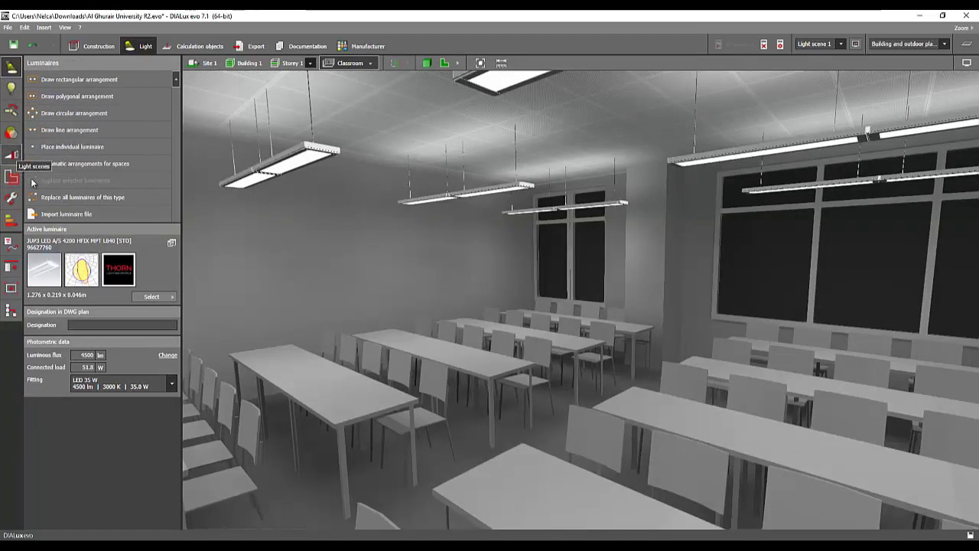
{"action": "left_click", "coordinate": [11, 155]}
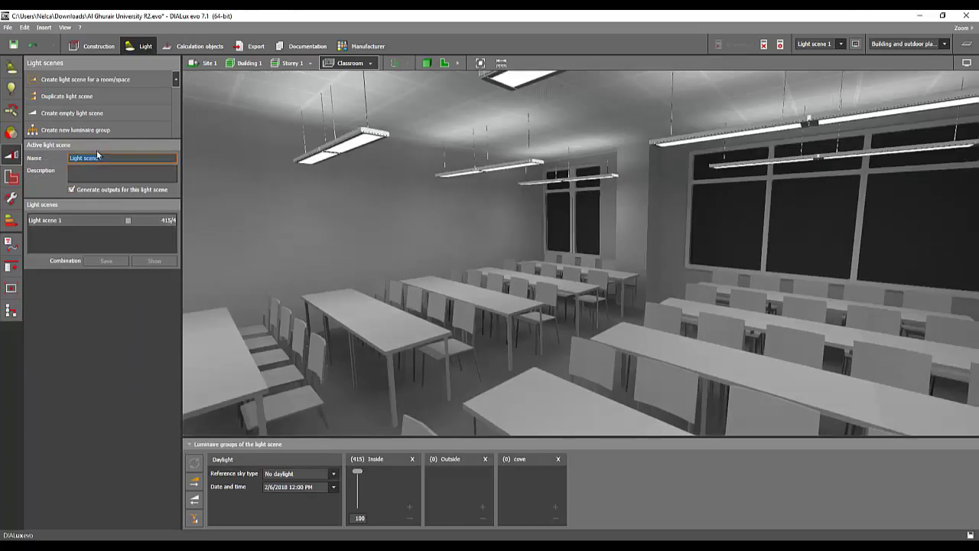
{"action": "left_click", "coordinate": [86, 80]}
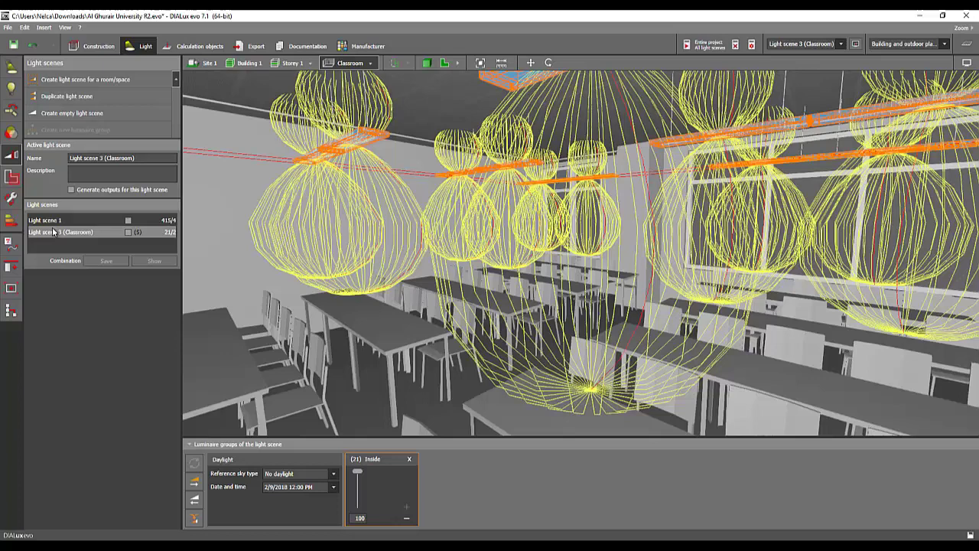
{"action": "left_click", "coordinate": [122, 158]}
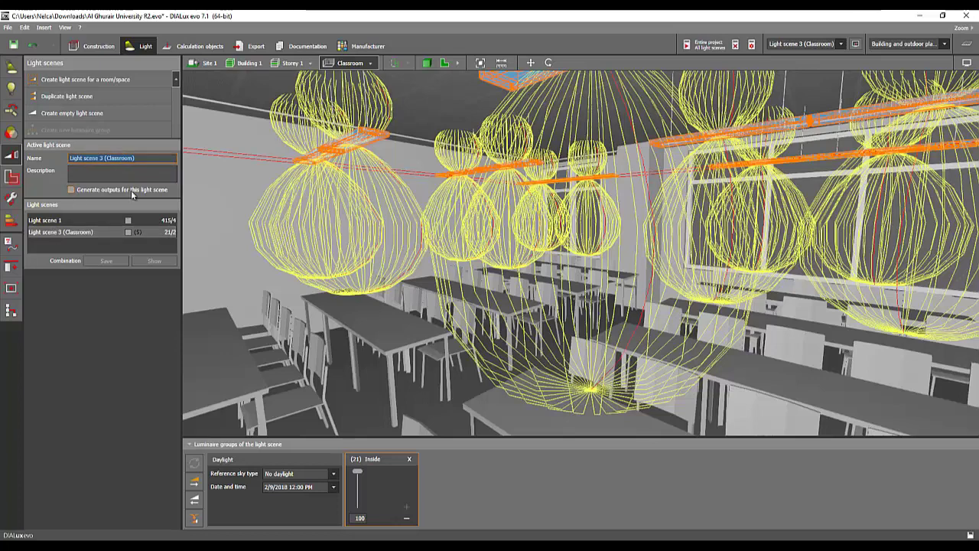
{"action": "type", "text": "daylight calc"}
{"action": "key", "text": "Return"}
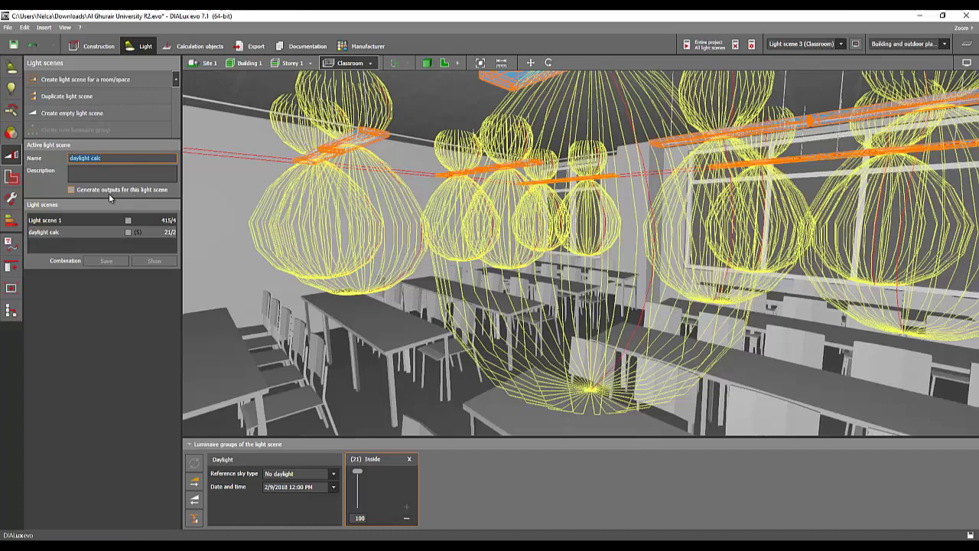
{"action": "left_click", "coordinate": [72, 190]}
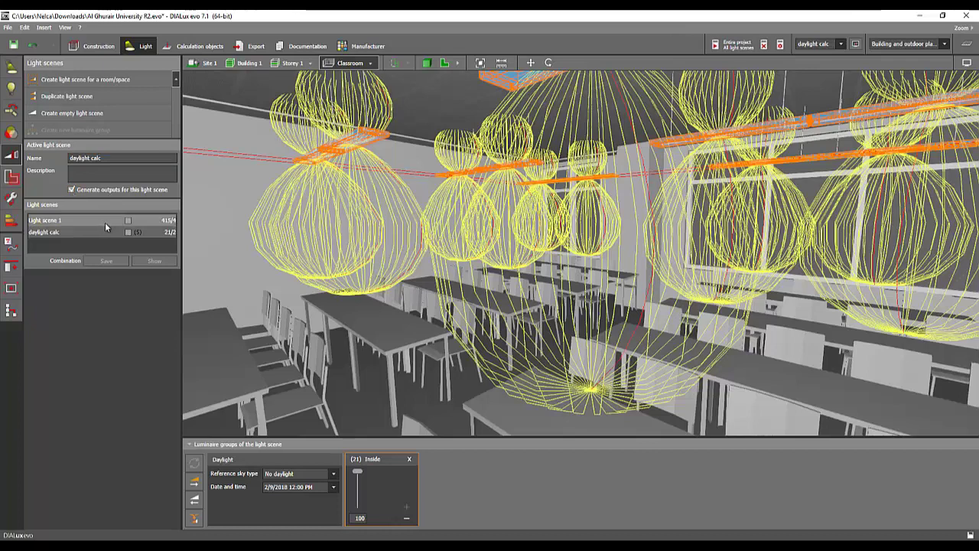
- Remove the Inside luminaire group from the daylight calc scene and set its reference sky type to Clear sky
{"action": "left_click", "coordinate": [409, 459]}
{"action": "left_click", "coordinate": [467, 296]}
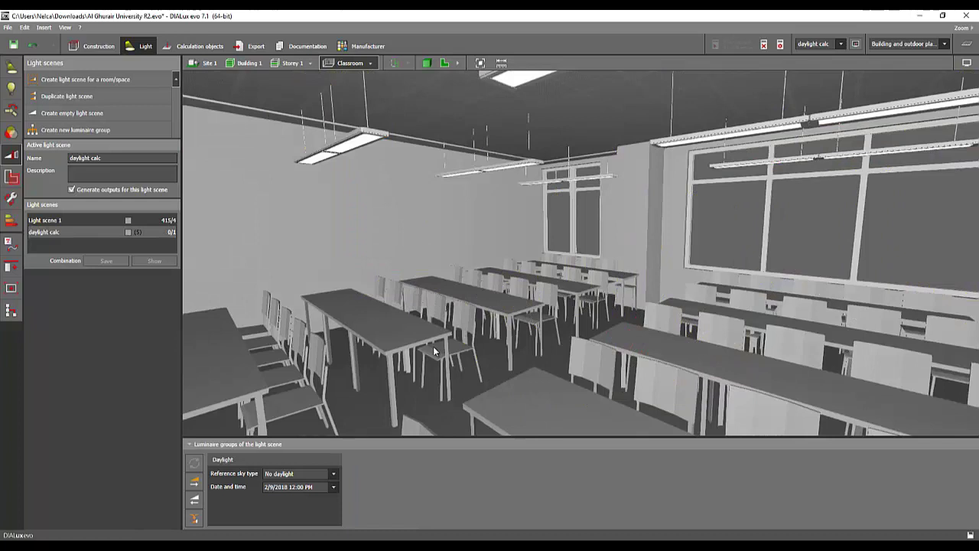
{"action": "left_click", "coordinate": [288, 475]}
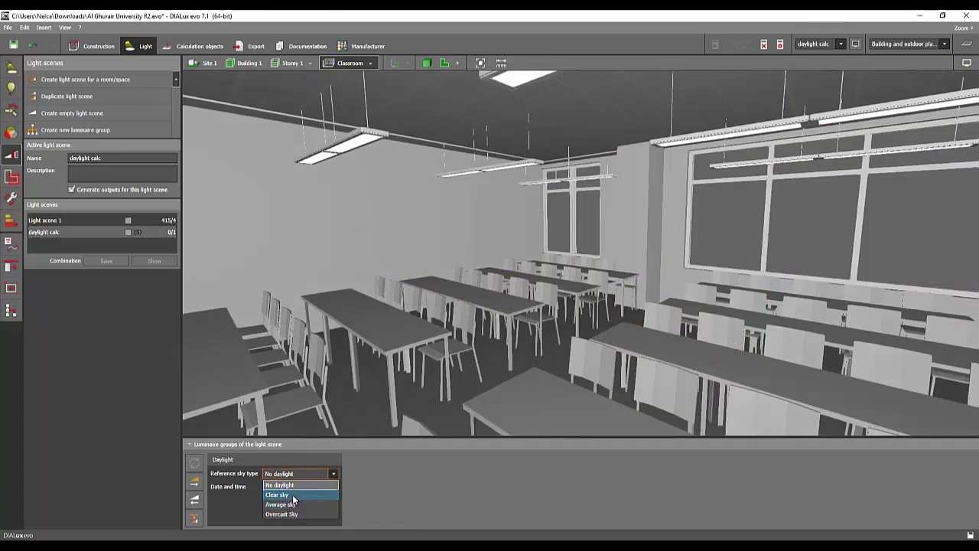
{"action": "left_click", "coordinate": [293, 495]}
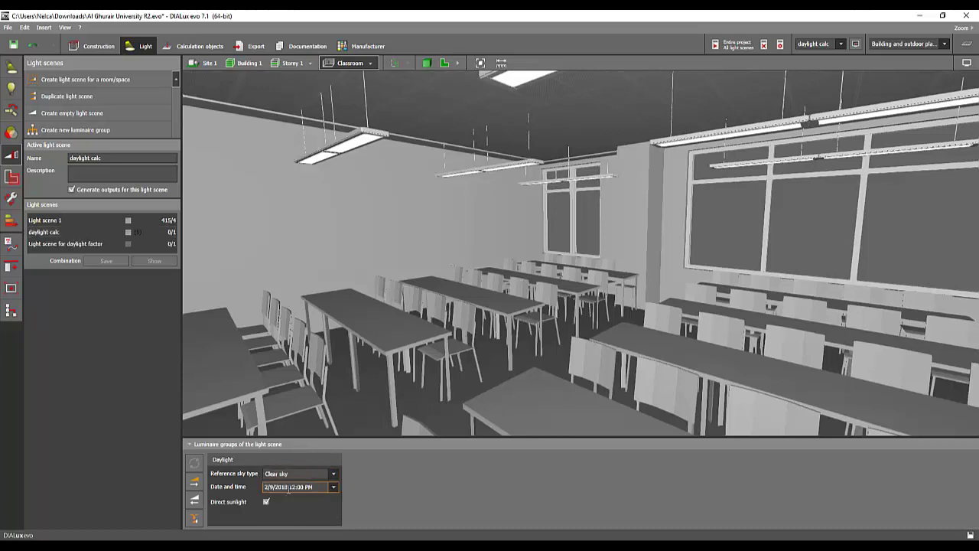
- Set the scene's daylight time to 3:00 PM with direct sunlight enabled, and calculate the entire project for all light scenes
{"action": "left_click", "coordinate": [333, 488]}
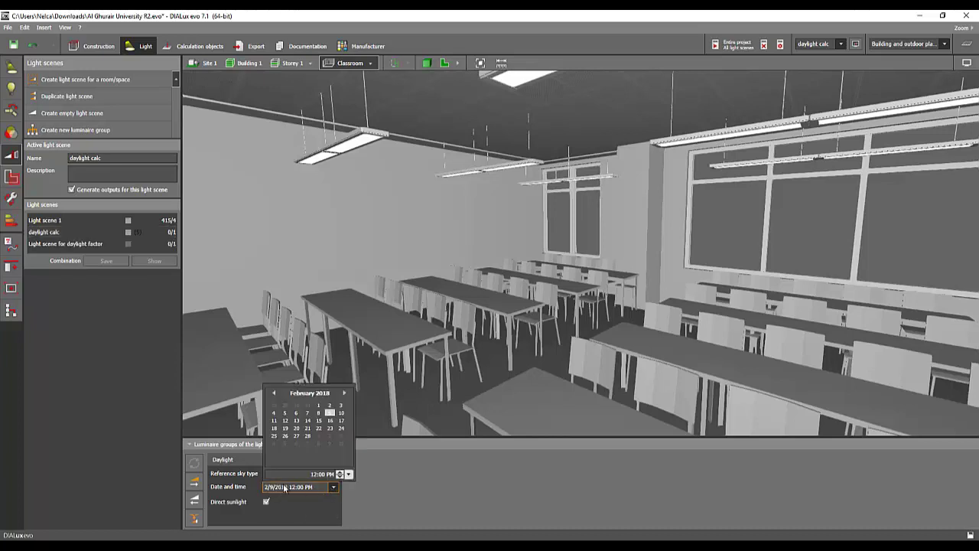
{"action": "left_click", "coordinate": [277, 487]}
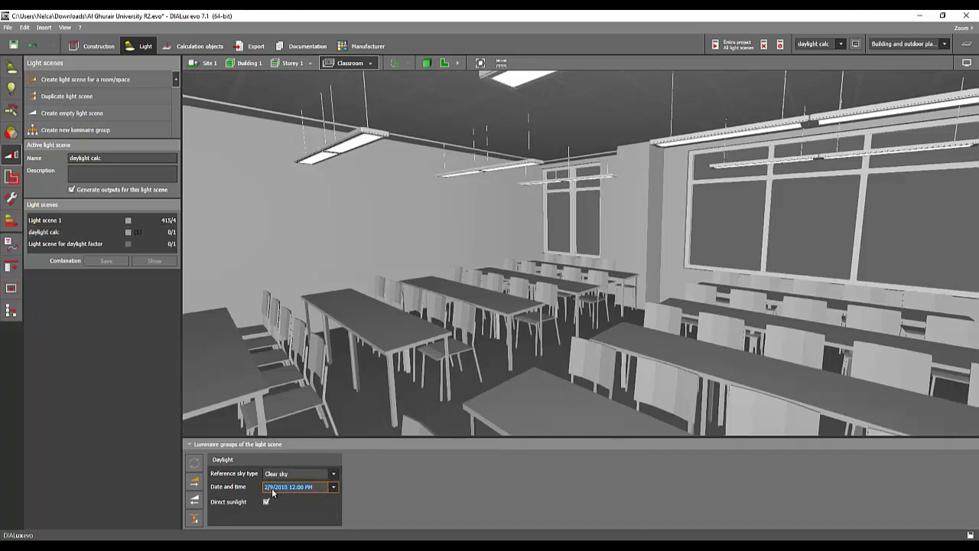
{"action": "left_click", "coordinate": [271, 487]}
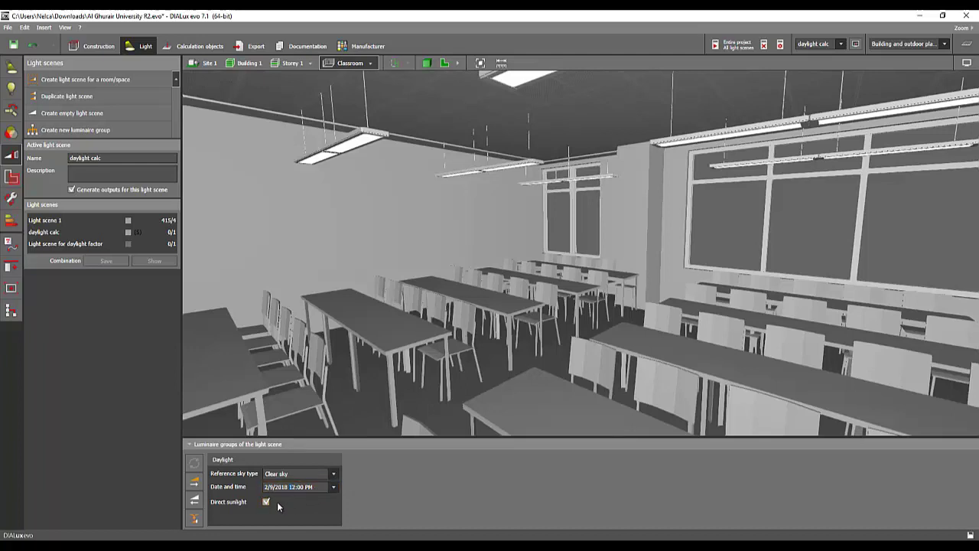
{"action": "left_click", "coordinate": [333, 488]}
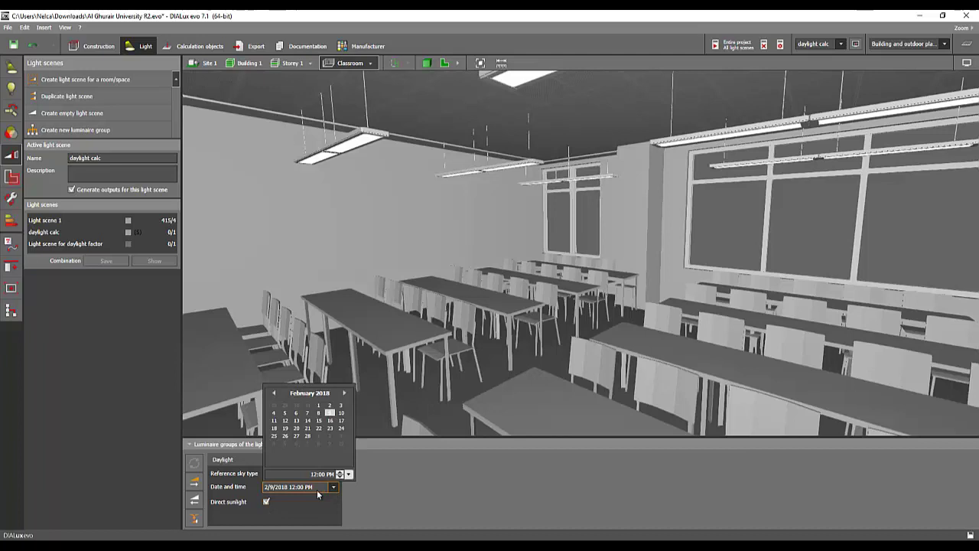
{"action": "left_click", "coordinate": [339, 472]}
{"action": "left_click", "coordinate": [302, 514]}
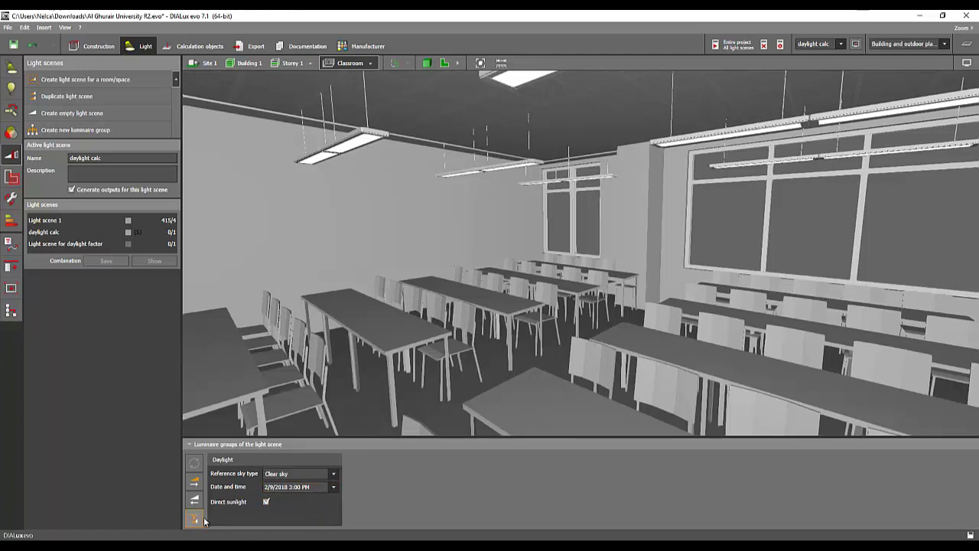
{"action": "left_click", "coordinate": [266, 502]}
{"action": "left_click", "coordinate": [266, 502]}
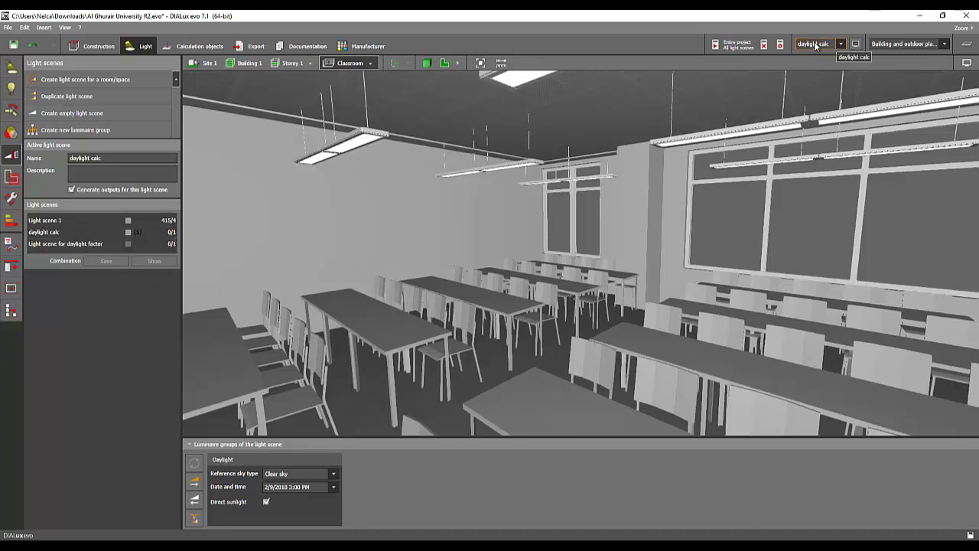
{"action": "left_click", "coordinate": [732, 49]}
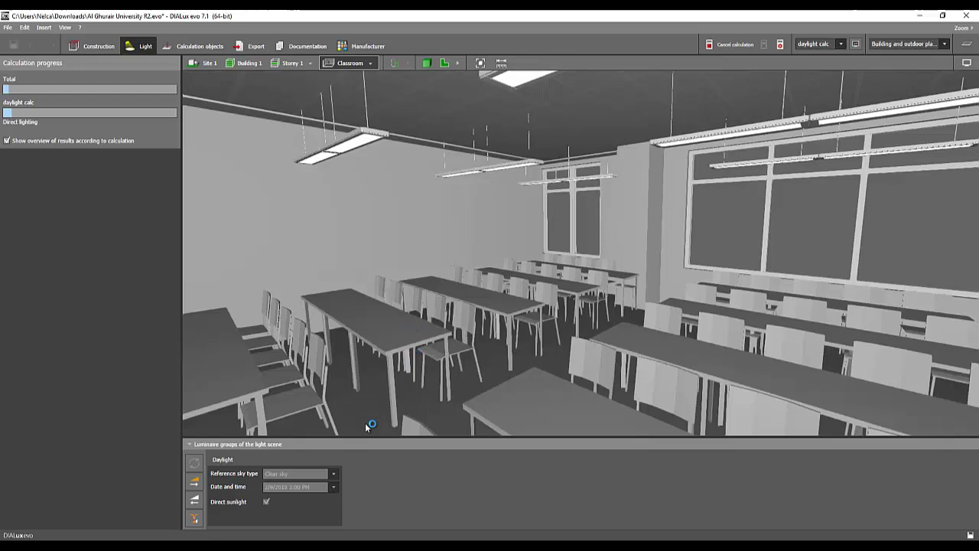
- Switch to Adobe Acrobat Reader and browse Lighting Guide 5 for its guidance on daylight, room surfaces, lighting control and lecture rooms
{"action": "key", "text": "alt+Tab"}
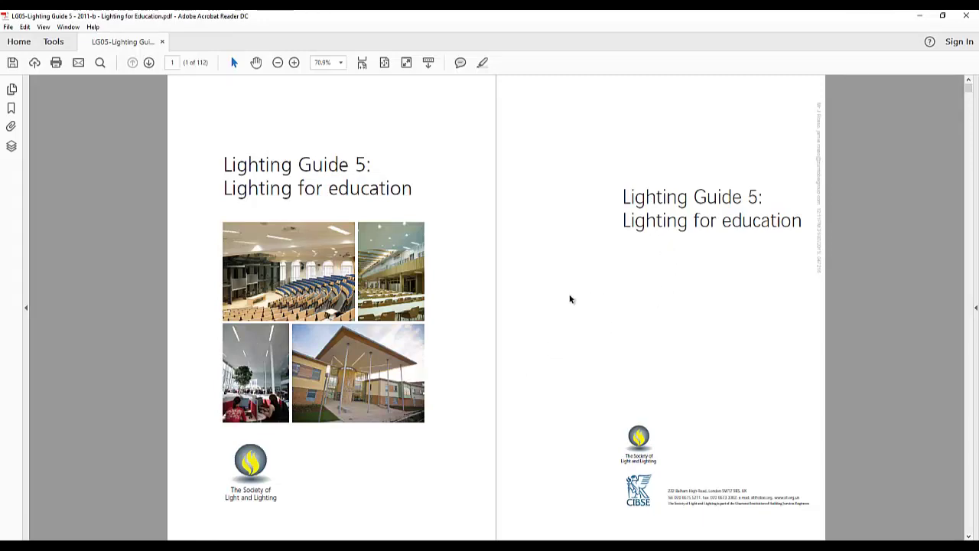
{"action": "scroll", "coordinate": [564, 314], "scroll_direction": "down", "scroll_amount": 8}
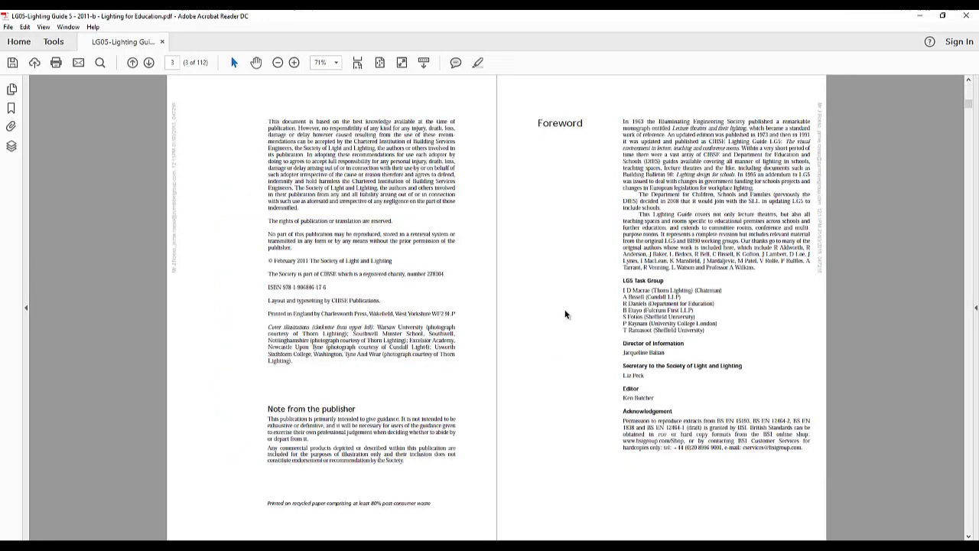
{"action": "scroll", "coordinate": [563, 313], "scroll_direction": "down", "scroll_amount": 2}
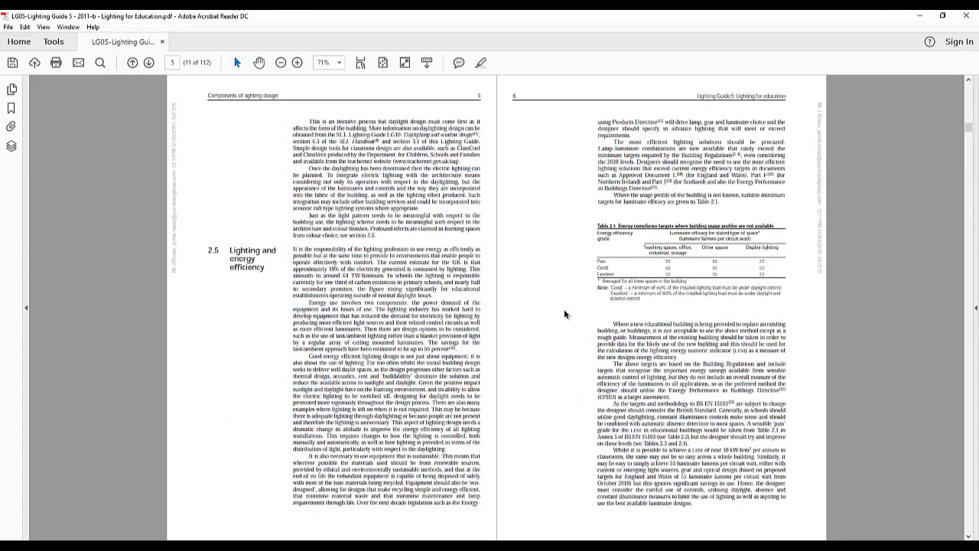
{"action": "scroll", "coordinate": [563, 313], "scroll_direction": "down", "scroll_amount": 6}
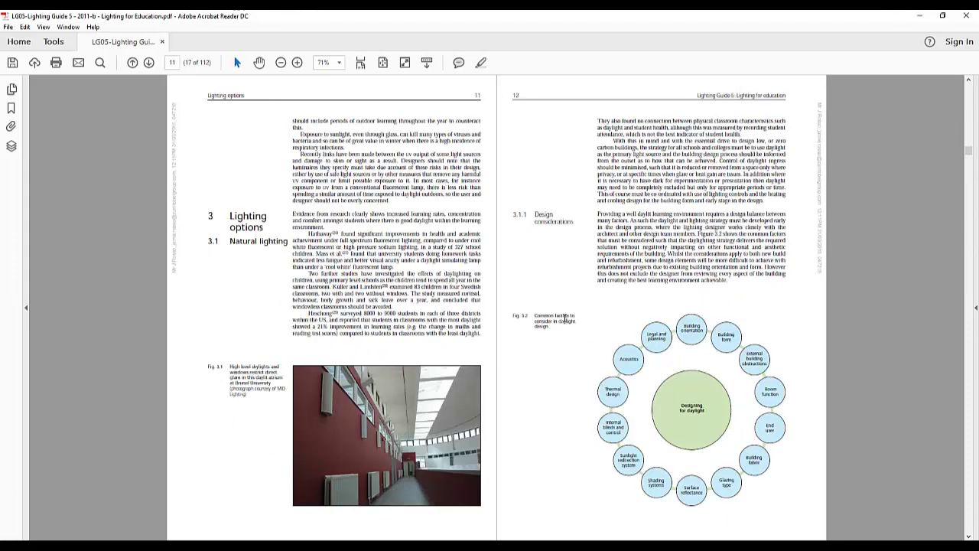
{"action": "scroll", "coordinate": [566, 322], "scroll_direction": "down", "scroll_amount": 8}
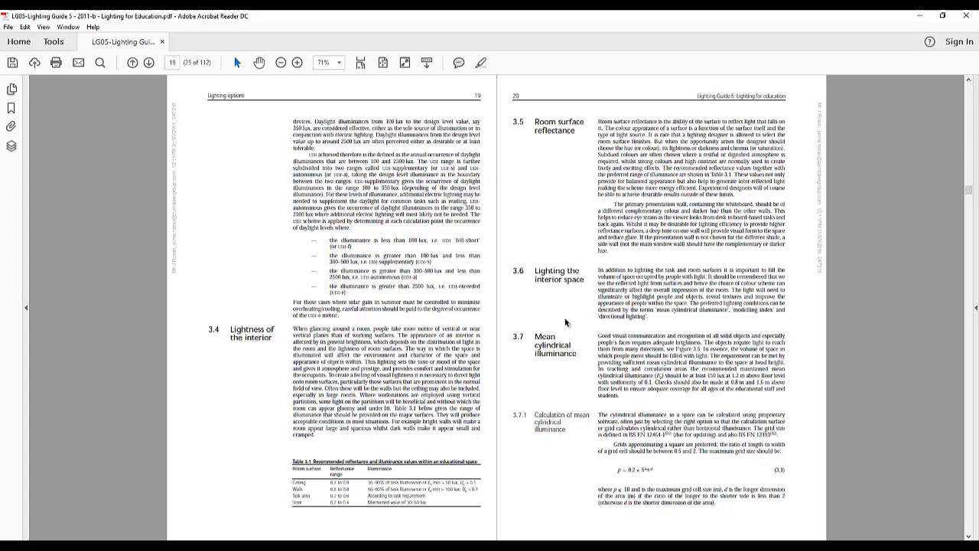
{"action": "scroll", "coordinate": [566, 322], "scroll_direction": "down", "scroll_amount": 4}
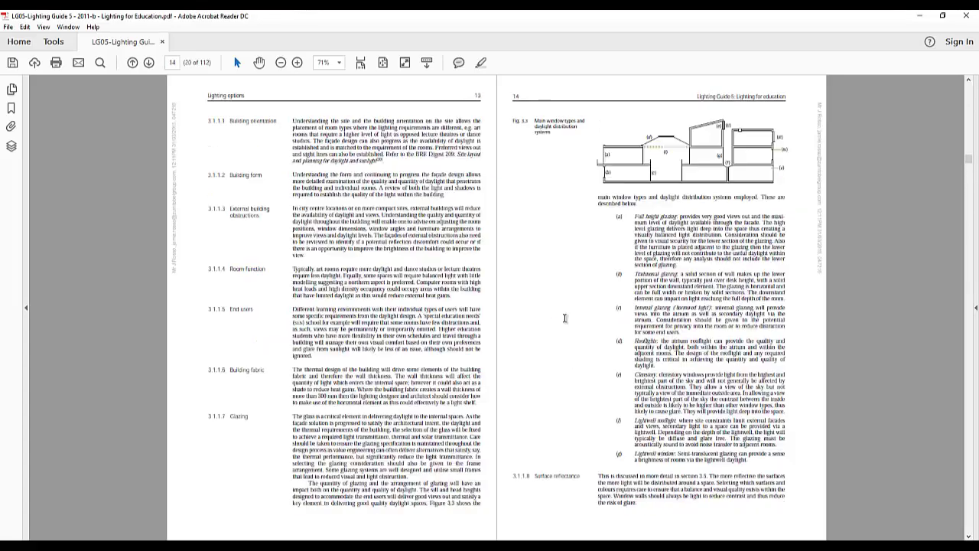
{"action": "scroll", "coordinate": [564, 317], "scroll_direction": "down", "scroll_amount": 10}
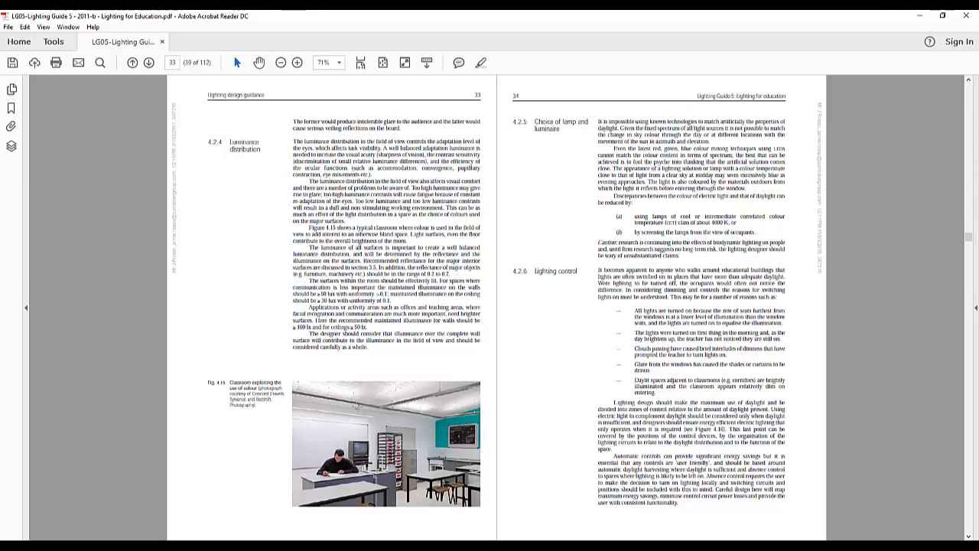
{"action": "scroll", "coordinate": [532, 394], "scroll_direction": "down", "scroll_amount": 5}
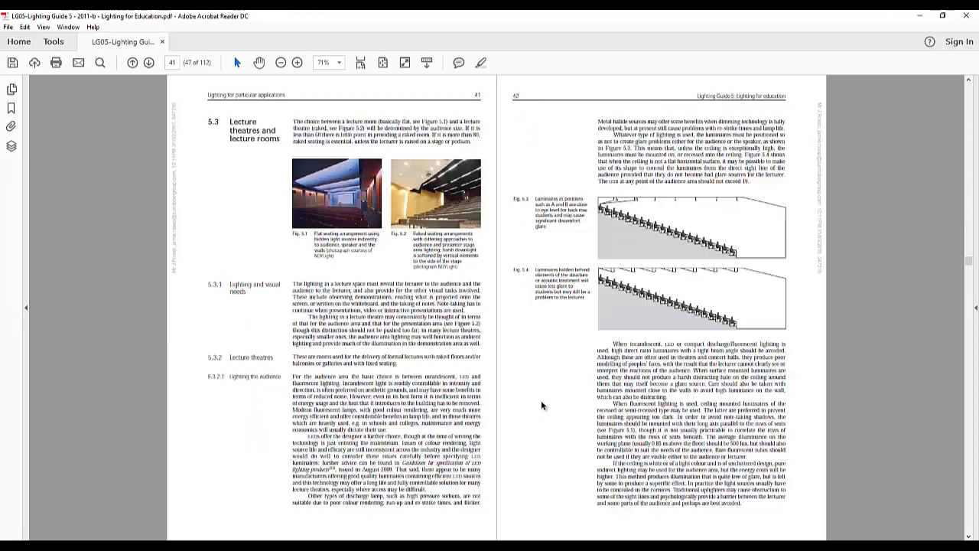
{"action": "scroll", "coordinate": [469, 301], "scroll_direction": "down", "scroll_amount": 1}
{"action": "scroll", "coordinate": [459, 293], "scroll_direction": "up", "scroll_amount": 2}
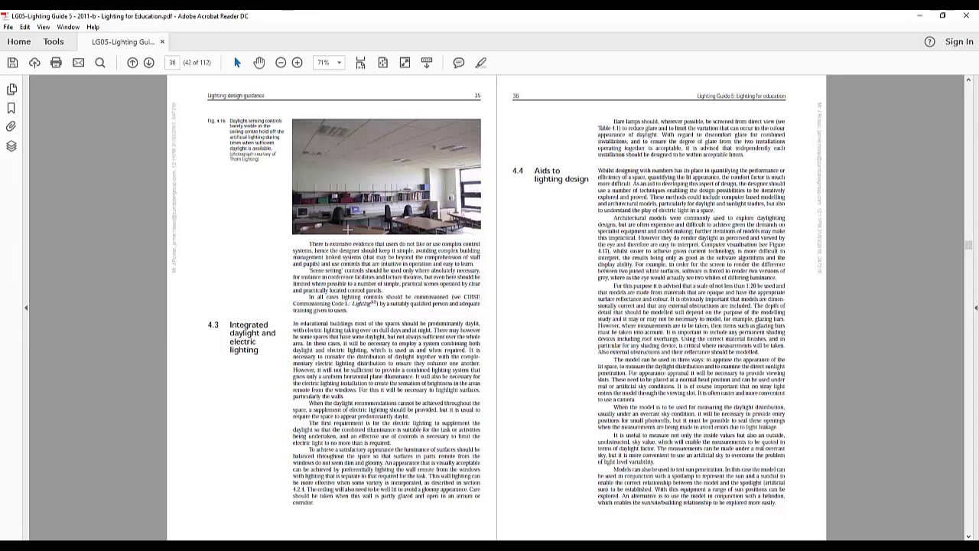
{"action": "scroll", "coordinate": [491, 337], "scroll_direction": "down", "scroll_amount": 3}
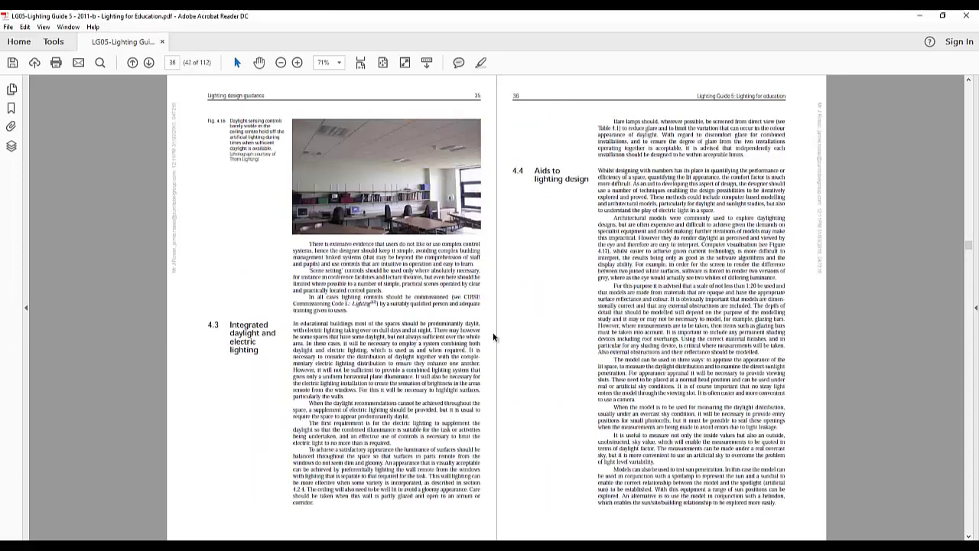
- Switch to the web browser and read through Zumtobel's "Light for Education and Science" PDF from its cover onward
{"action": "scroll", "coordinate": [493, 336], "scroll_direction": "down", "scroll_amount": 3}
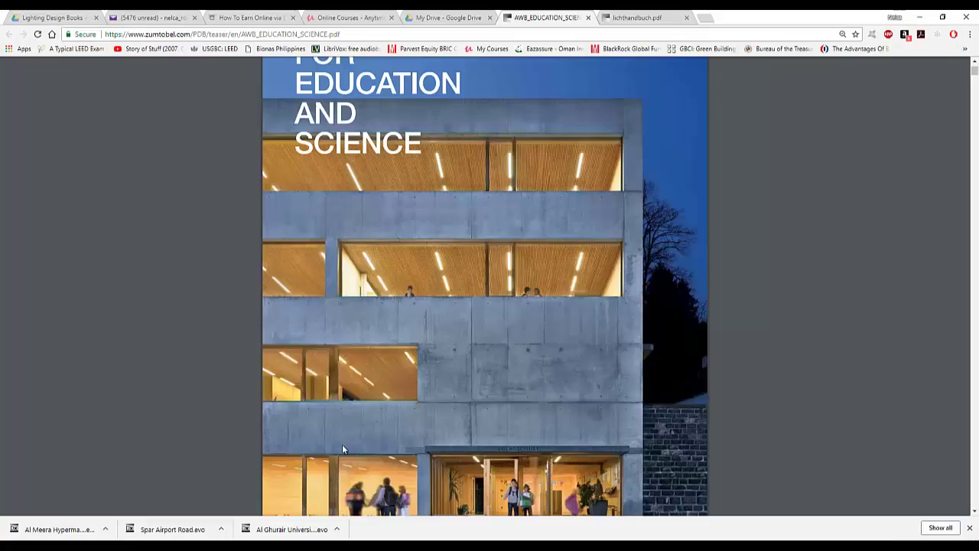
{"action": "scroll", "coordinate": [792, 351], "scroll_direction": "up", "scroll_amount": 2}
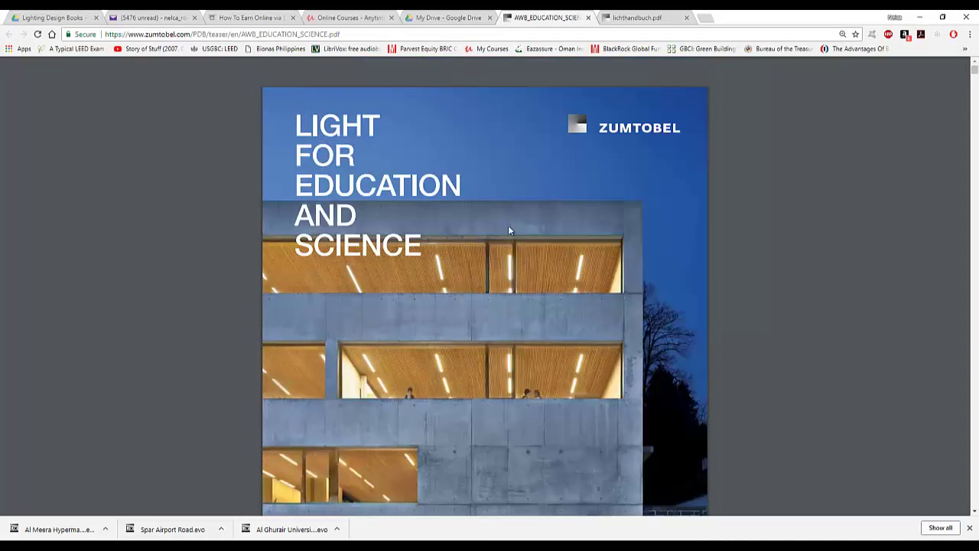
{"action": "scroll", "coordinate": [515, 212], "scroll_direction": "down", "scroll_amount": 10}
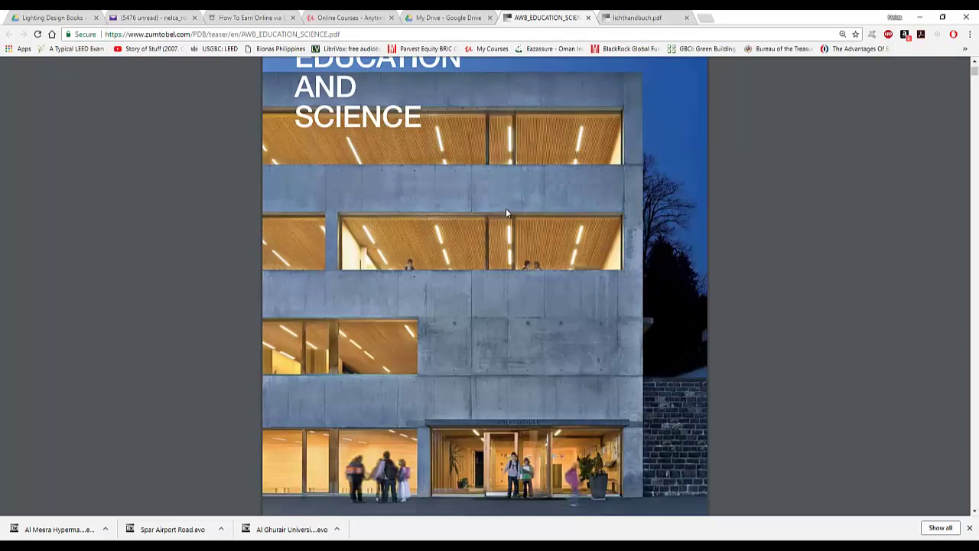
{"action": "scroll", "coordinate": [535, 278], "scroll_direction": "down", "scroll_amount": 15}
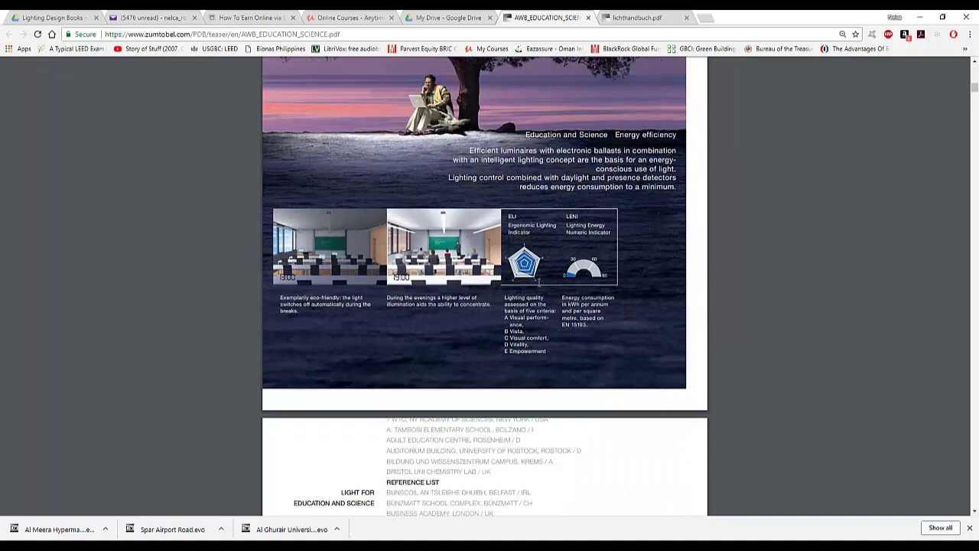
{"action": "scroll", "coordinate": [537, 288], "scroll_direction": "down", "scroll_amount": 15}
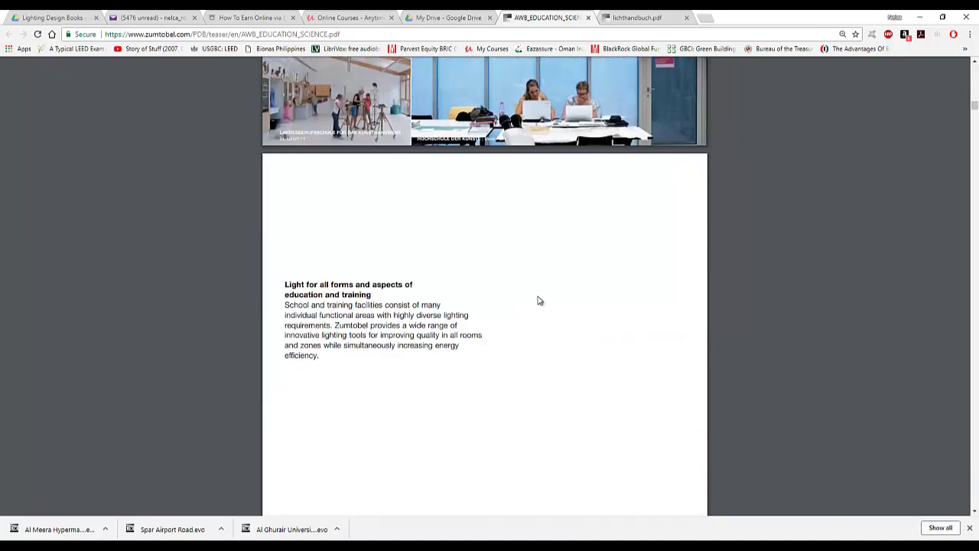
{"action": "scroll", "coordinate": [539, 305], "scroll_direction": "down", "scroll_amount": 8}
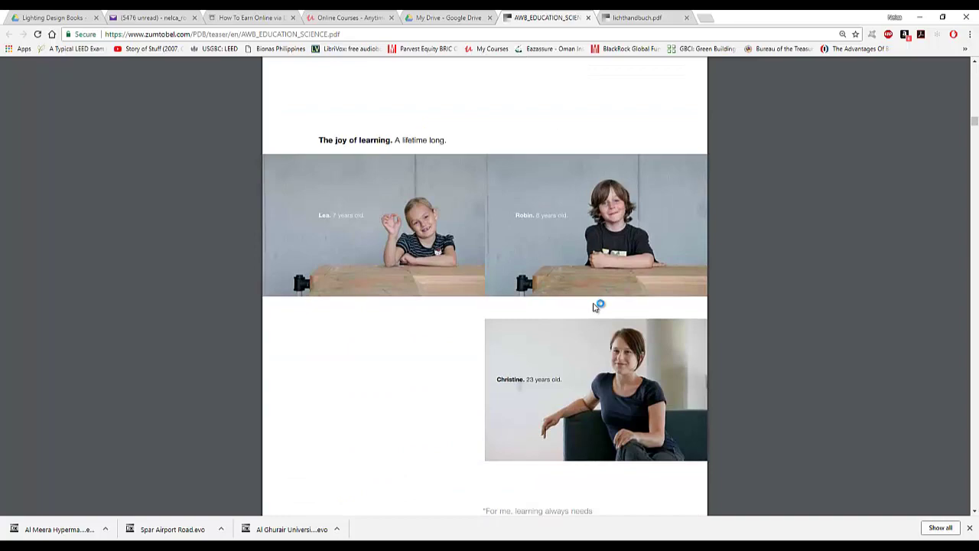
- Read on through Zumtobel's education lighting PDF, covering daylight energy savings, classroom lighting scenes, the DIMLITE School Kit and sustainable lighting solutions
{"action": "scroll", "coordinate": [596, 306], "scroll_direction": "down", "scroll_amount": 10}
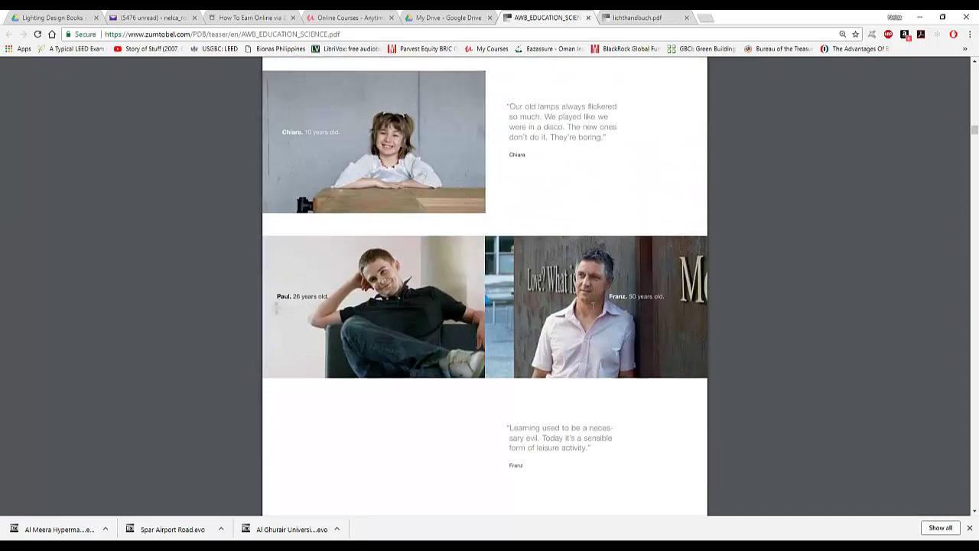
{"action": "scroll", "coordinate": [593, 306], "scroll_direction": "down", "scroll_amount": 10}
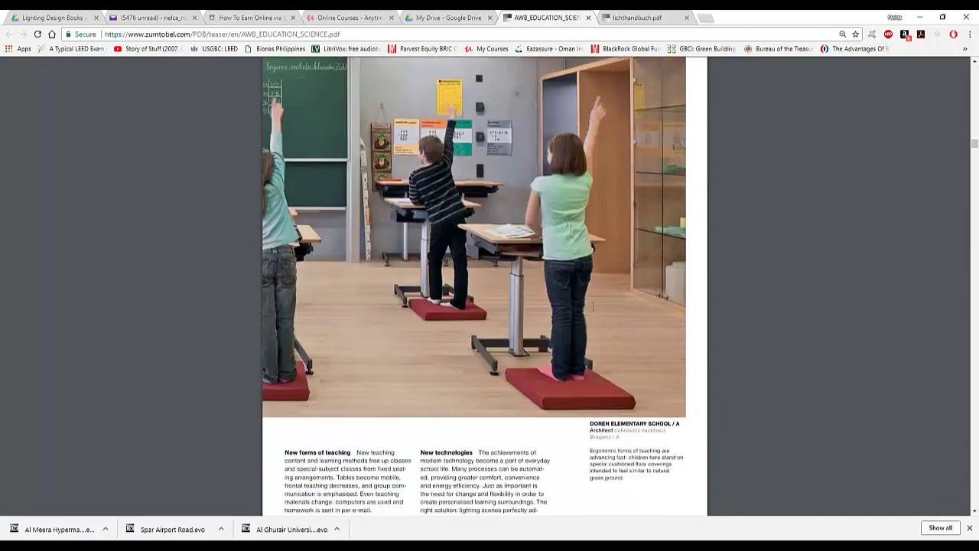
{"action": "scroll", "coordinate": [593, 306], "scroll_direction": "down", "scroll_amount": 10}
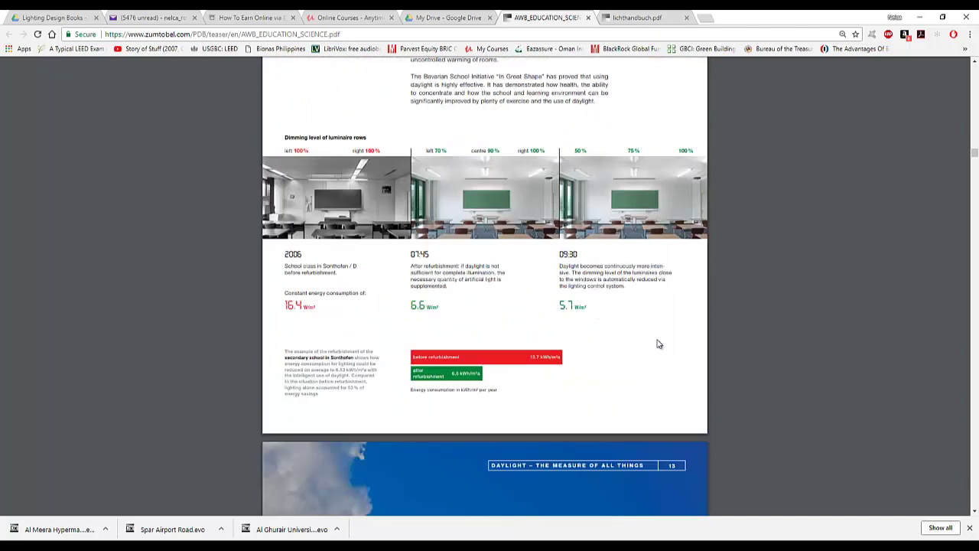
{"action": "scroll", "coordinate": [639, 344], "scroll_direction": "down", "scroll_amount": 5}
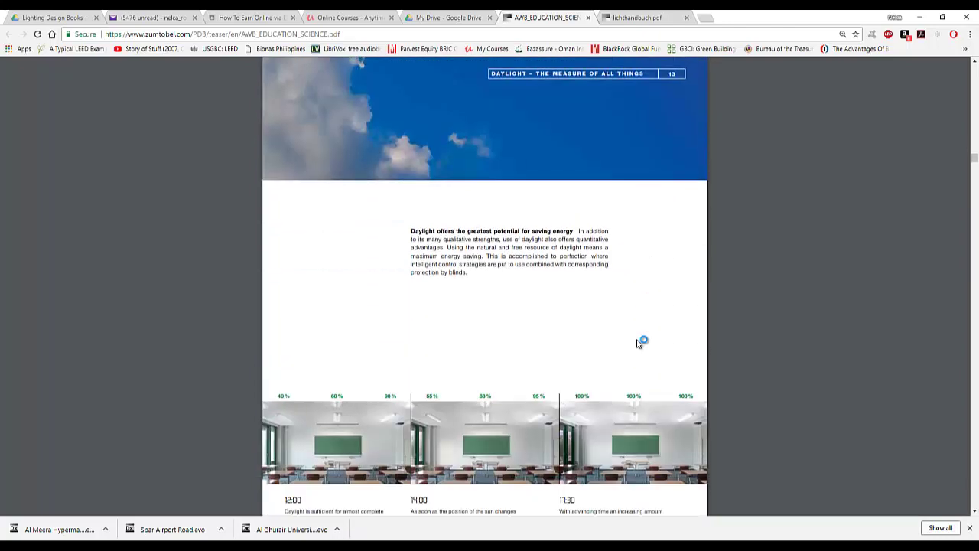
{"action": "scroll", "coordinate": [639, 344], "scroll_direction": "down", "scroll_amount": 10}
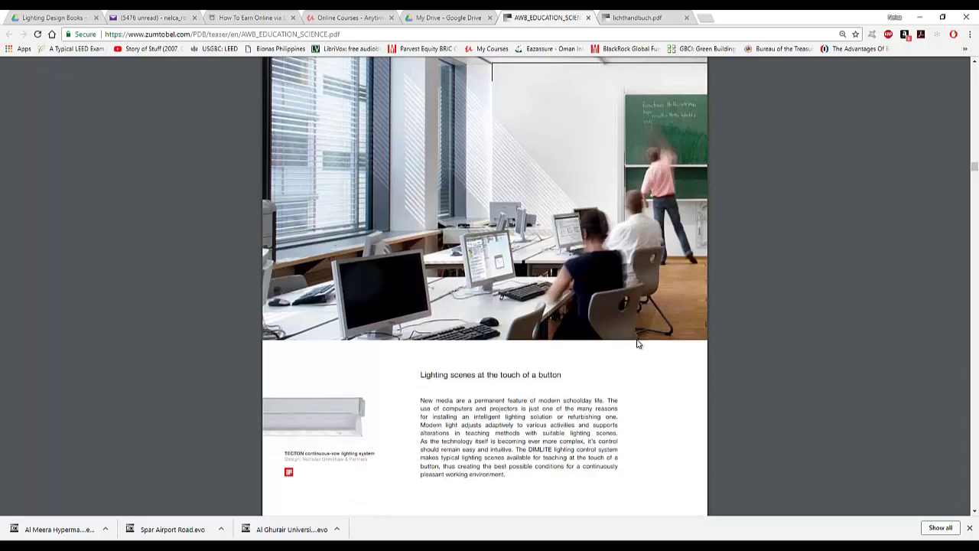
{"action": "scroll", "coordinate": [639, 345], "scroll_direction": "down", "scroll_amount": 10}
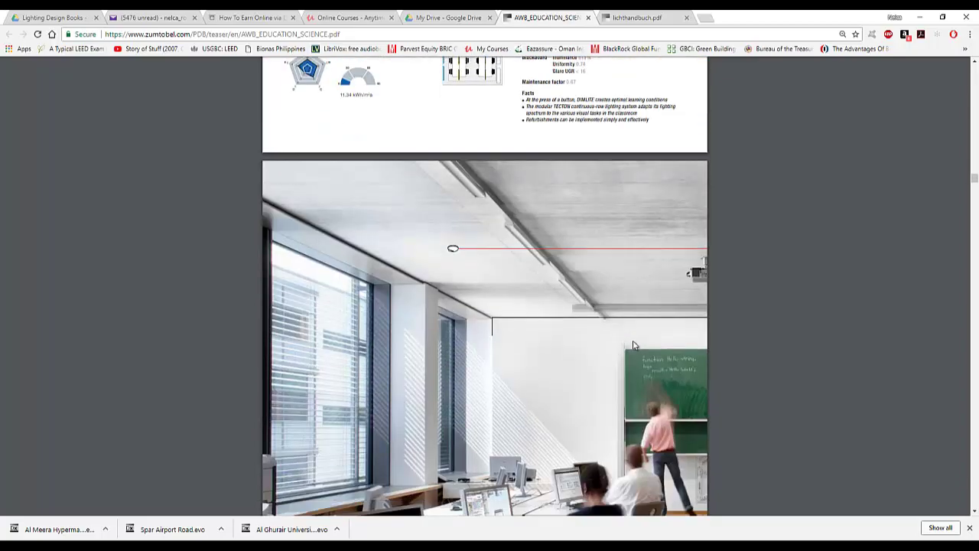
{"action": "scroll", "coordinate": [633, 345], "scroll_direction": "down", "scroll_amount": 8}
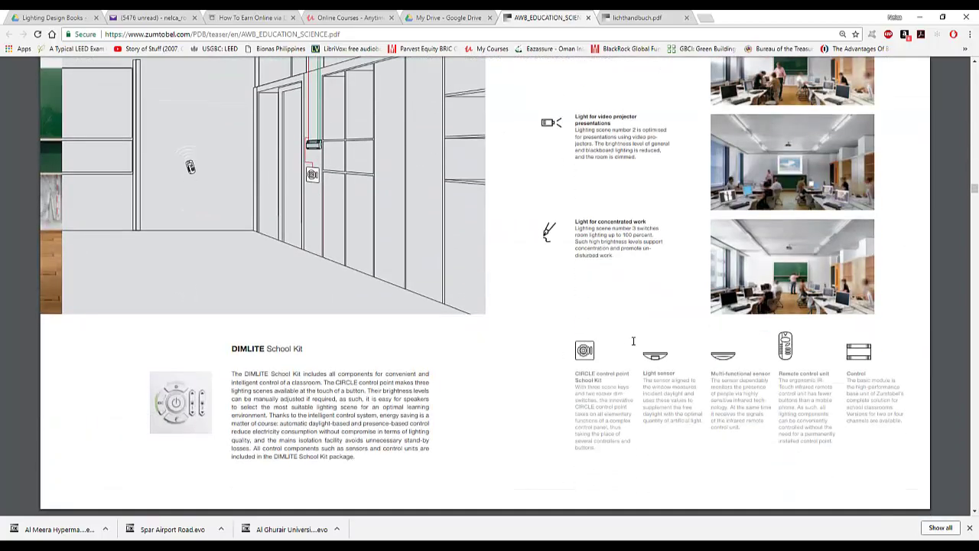
{"action": "scroll", "coordinate": [634, 342], "scroll_direction": "up", "scroll_amount": 3}
{"action": "scroll", "coordinate": [646, 344], "scroll_direction": "down", "scroll_amount": 15}
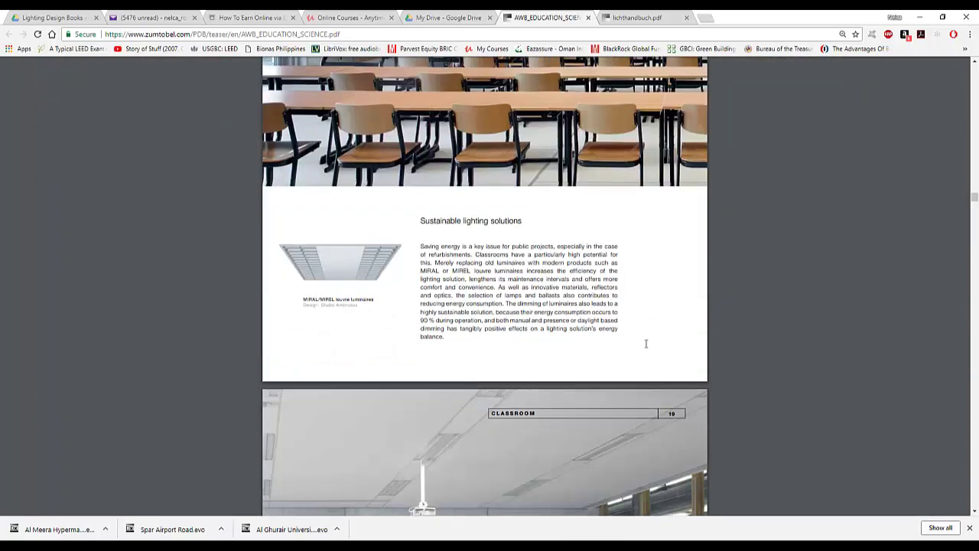
{"action": "scroll", "coordinate": [645, 344], "scroll_direction": "down", "scroll_amount": 9}
{"action": "scroll", "coordinate": [640, 349], "scroll_direction": "down", "scroll_amount": 20}
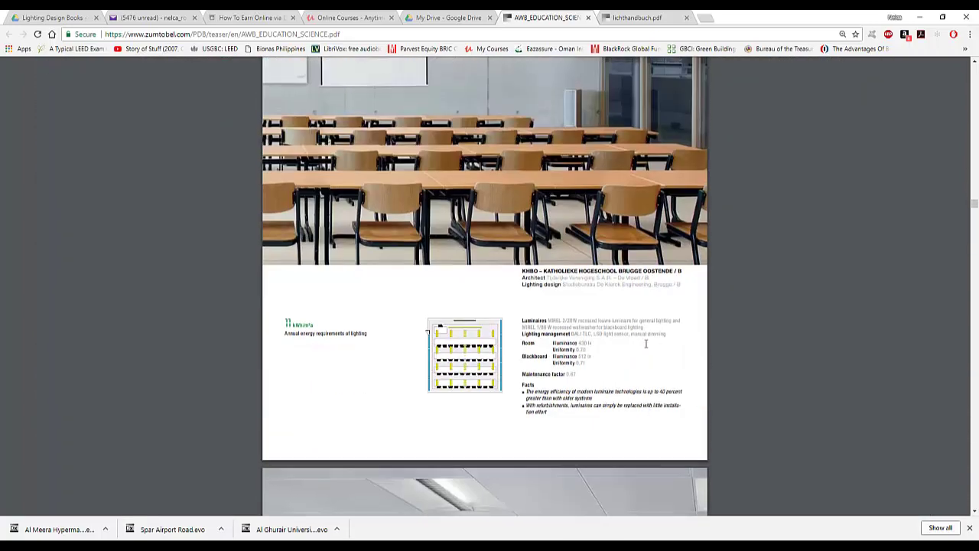
{"action": "scroll", "coordinate": [605, 369], "scroll_direction": "down", "scroll_amount": 4}
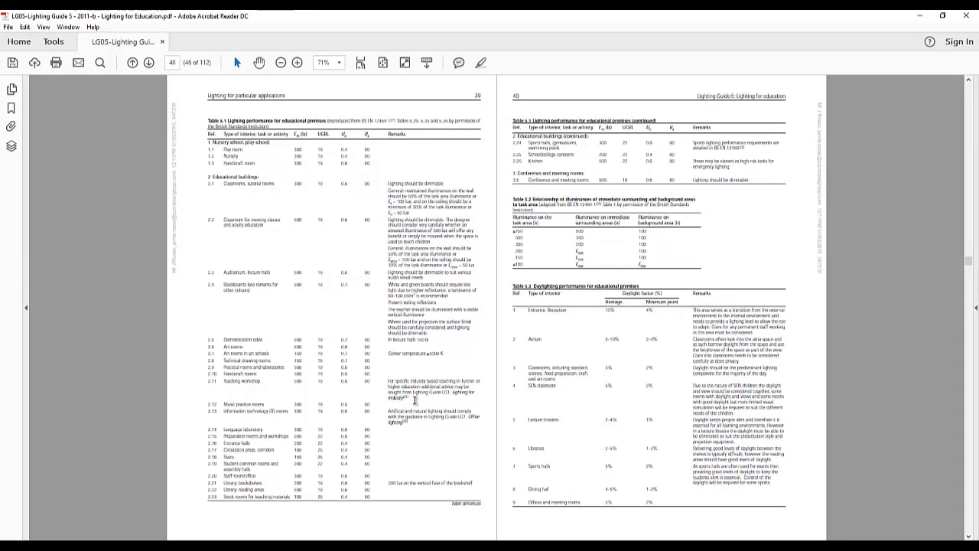
- Switch to Adobe Acrobat Reader and review Lighting Guide 5's lighting and daylighting performance tables and its lecture room guidance
{"action": "scroll", "coordinate": [416, 400], "scroll_direction": "down", "scroll_amount": 6}
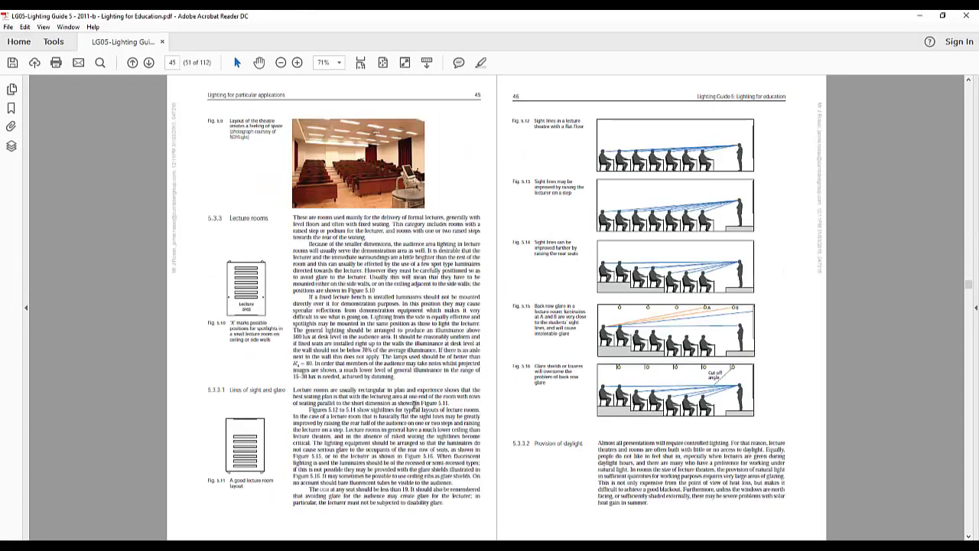
{"action": "scroll", "coordinate": [416, 406], "scroll_direction": "down", "scroll_amount": 2}
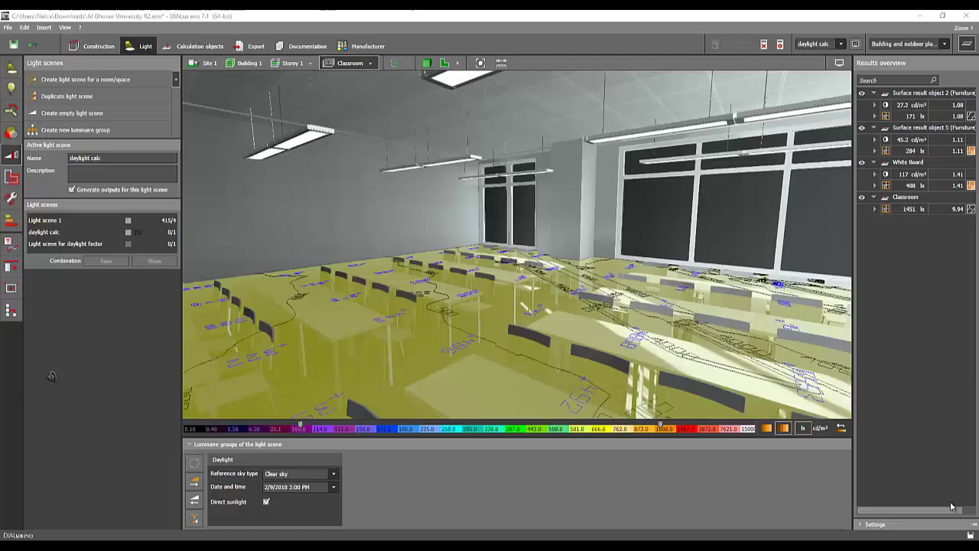
- Switch to DIALux evo, inspect the classroom's daylight results, and hide the result overlays to examine direct sunlight on the desks and walls
{"action": "right_click_drag", "start_coordinate": [670, 328], "coordinate": [631, 332]}
{"action": "scroll", "coordinate": [630, 332], "scroll_direction": "up", "scroll_amount": 4}
{"action": "scroll", "coordinate": [631, 332], "scroll_direction": "down", "scroll_amount": 4}
{"action": "right_click_drag", "start_coordinate": [460, 268], "coordinate": [497, 268]}
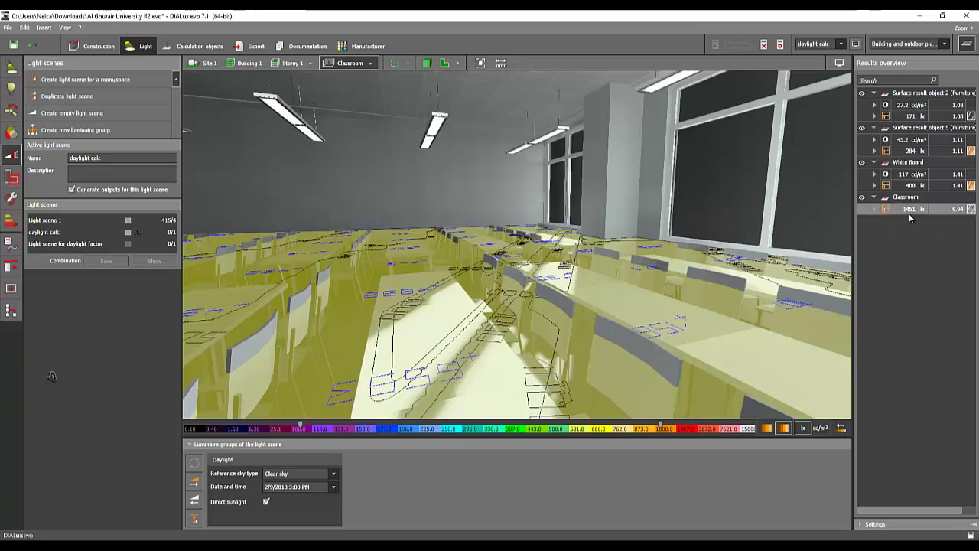
{"action": "left_click", "coordinate": [967, 46]}
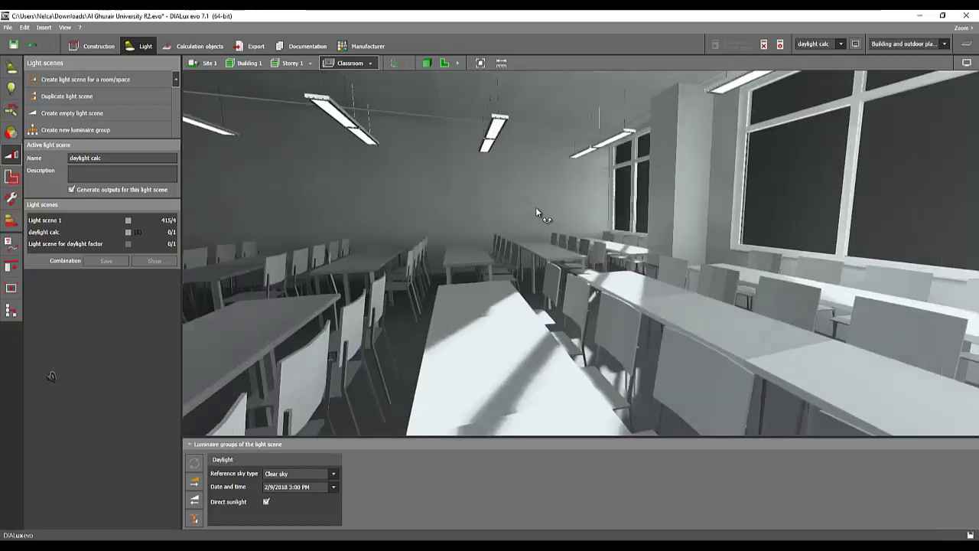
{"action": "right_click_drag", "start_coordinate": [538, 212], "coordinate": [524, 228]}
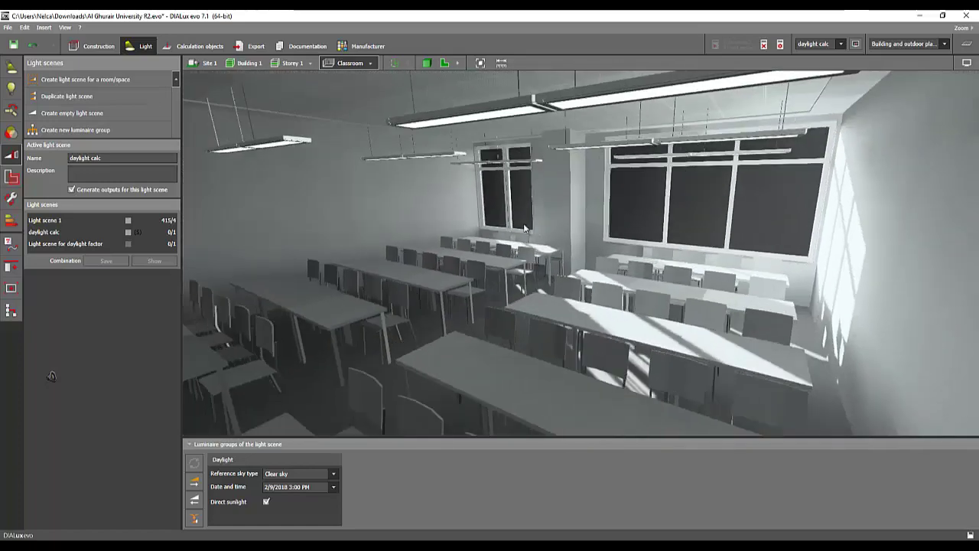
{"action": "right_click_drag", "start_coordinate": [602, 326], "coordinate": [974, 142]}
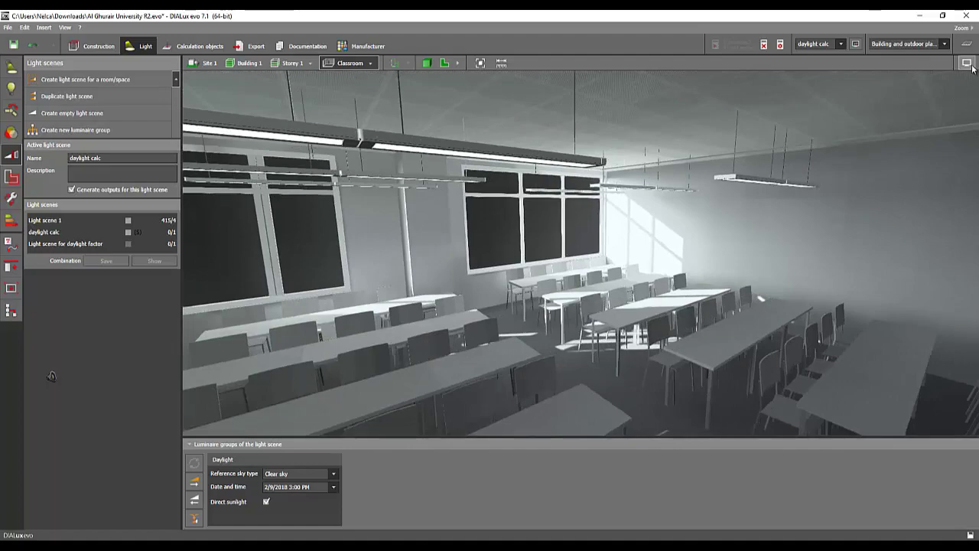
- Display the daylight scene in false colours and examine the illuminance distribution across the classroom's desks, floor and walls
{"action": "mouse_move", "coordinate": [970, 65]}
{"action": "left_click", "coordinate": [927, 79]}
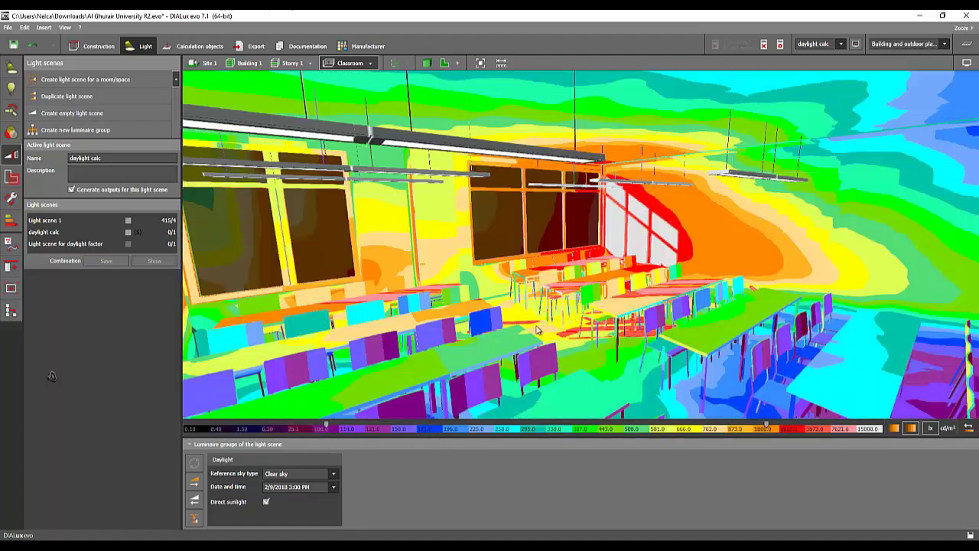
{"action": "mouse_move", "coordinate": [466, 328]}
{"action": "right_mouse_down"}
{"action": "mouse_move", "coordinate": [426, 325]}
{"action": "mouse_move", "coordinate": [468, 317]}
{"action": "mouse_move", "coordinate": [502, 324]}
{"action": "mouse_move", "coordinate": [469, 327]}
{"action": "right_mouse_up"}
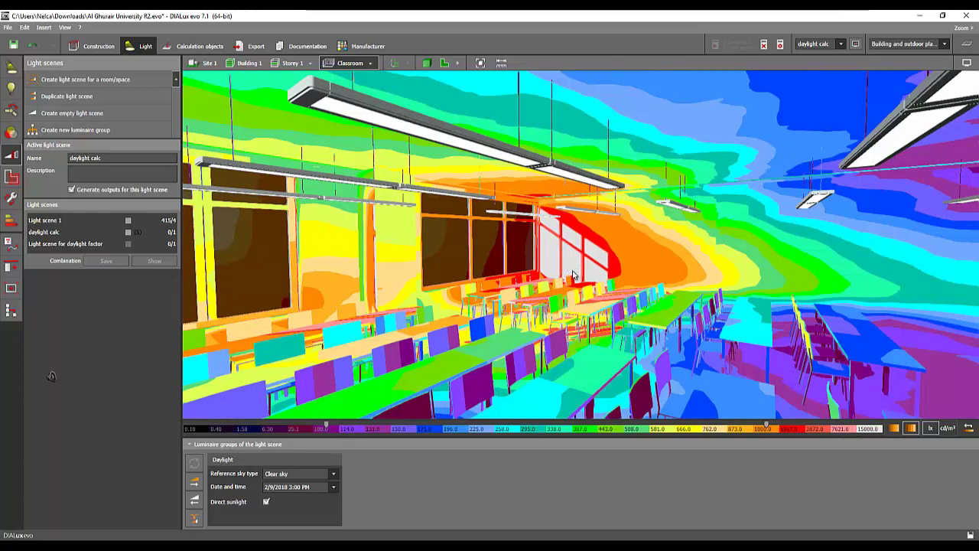
{"action": "mouse_move", "coordinate": [782, 436]}
{"action": "right_click_drag", "start_coordinate": [522, 283], "coordinate": [542, 222]}
{"action": "scroll", "coordinate": [512, 277], "scroll_direction": "up", "scroll_amount": 4}
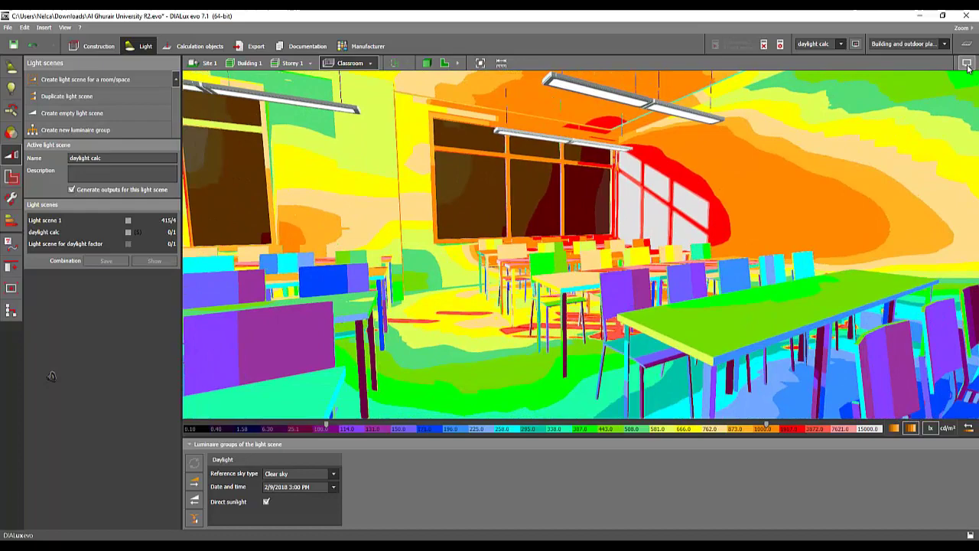
- Turn off the false colour display and examine the sunlit desks and the whiteboard side of the classroom in the normal rendering
{"action": "left_click", "coordinate": [967, 63]}
{"action": "left_click", "coordinate": [912, 76]}
{"action": "left_click", "coordinate": [585, 319]}
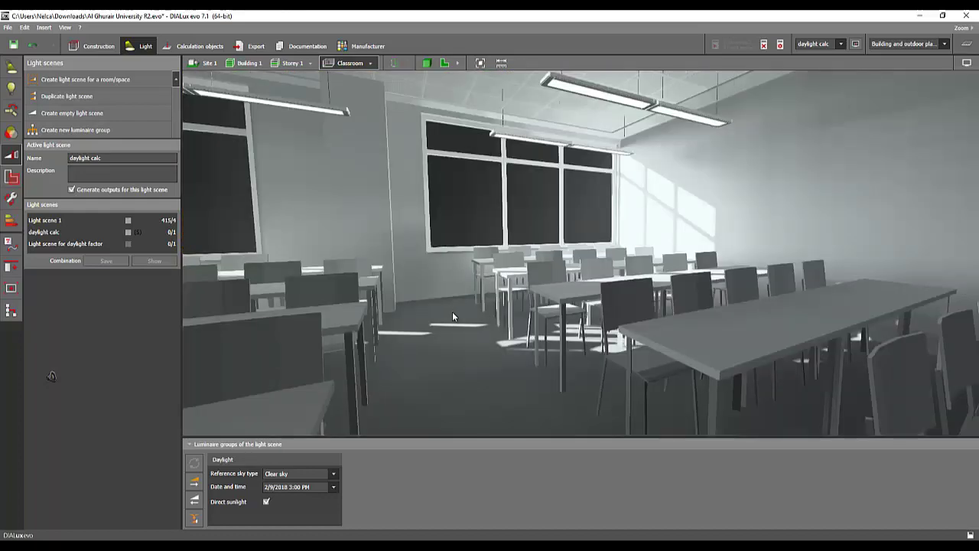
{"action": "right_click_drag", "start_coordinate": [553, 311], "coordinate": [641, 311]}
{"action": "scroll", "coordinate": [613, 324], "scroll_direction": "down", "scroll_amount": 1}
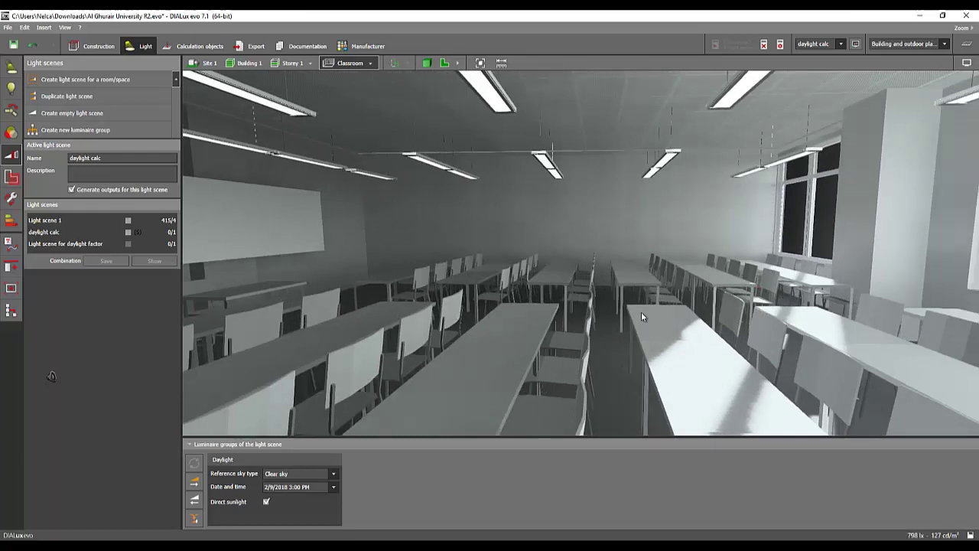
{"action": "right_click_drag", "start_coordinate": [563, 322], "coordinate": [486, 314]}
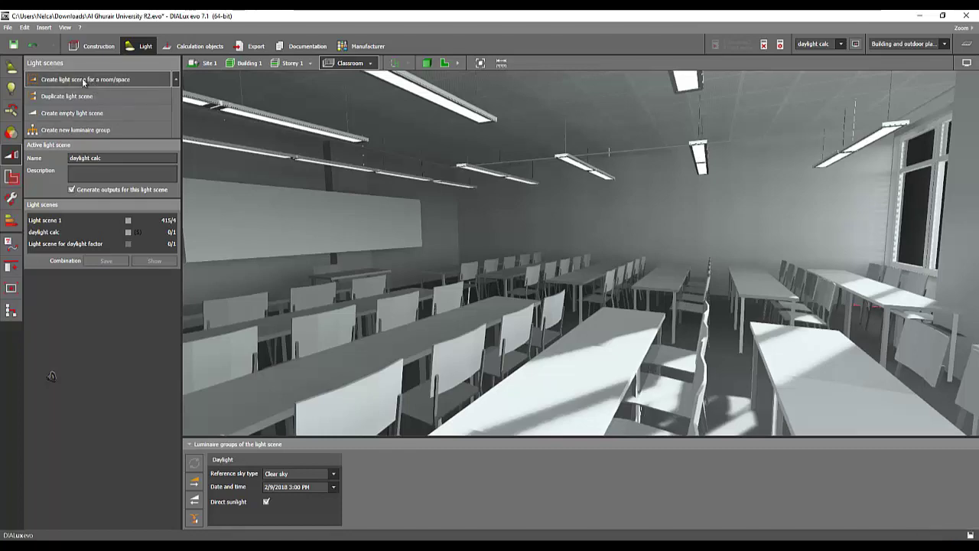
- Check the suspended luminaires above the desks and along the whiteboard, selecting individual fixtures to show their light distributions
{"action": "left_click_drag", "start_coordinate": [439, 317], "coordinate": [587, 191]}
{"action": "left_click_drag", "start_coordinate": [599, 333], "coordinate": [621, 269]}
{"action": "left_click_drag", "start_coordinate": [452, 310], "coordinate": [688, 273]}
{"action": "left_click_drag", "start_coordinate": [719, 221], "coordinate": [530, 267]}
{"action": "left_click", "coordinate": [591, 126]}
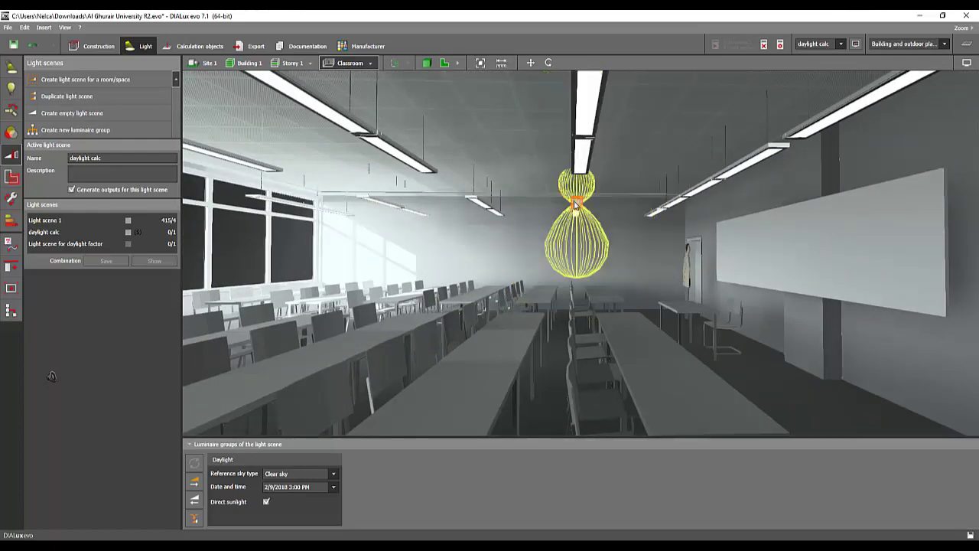
{"action": "left_click", "coordinate": [700, 191]}
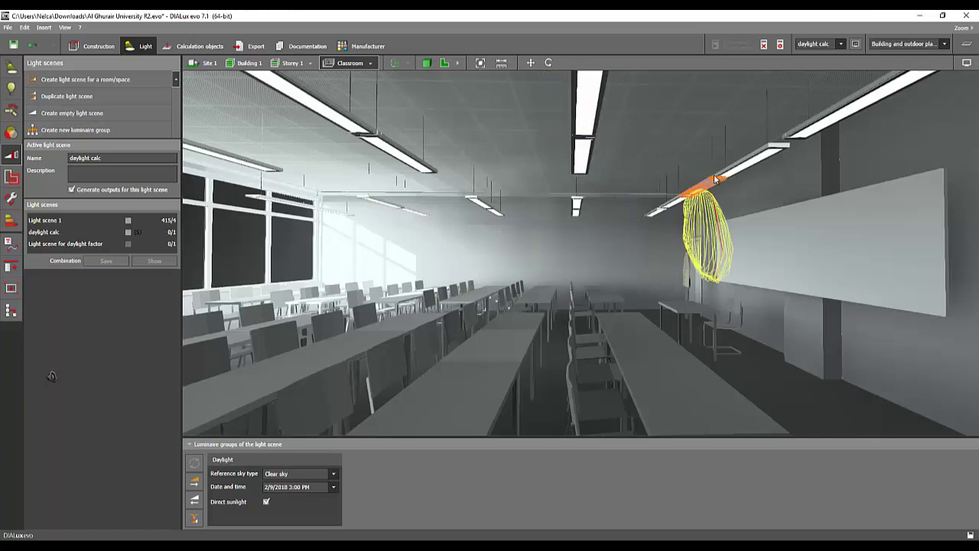
{"action": "left_click", "coordinate": [785, 149]}
{"action": "left_click", "coordinate": [690, 192]}
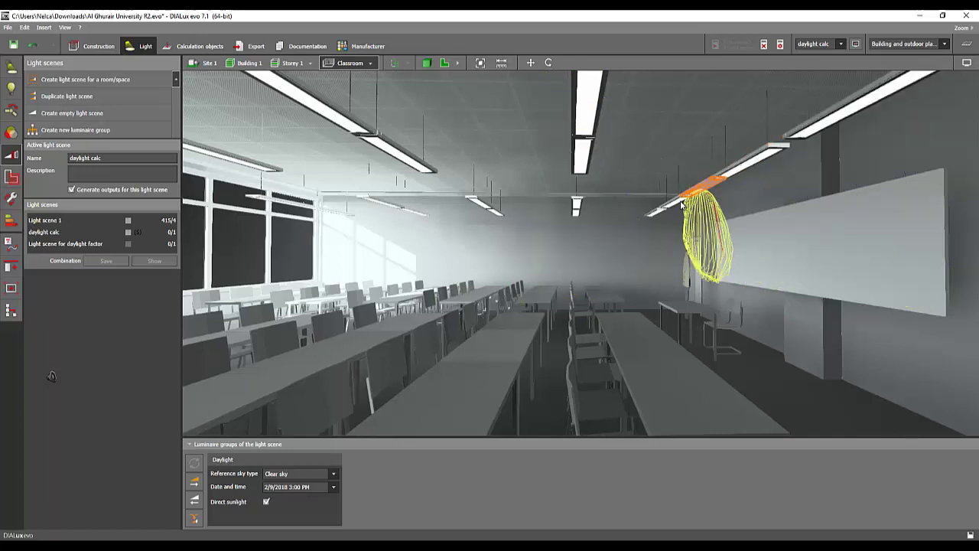
{"action": "left_click", "coordinate": [680, 200]}
{"action": "left_click", "coordinate": [656, 211]}
{"action": "left_click_drag", "start_coordinate": [747, 370], "coordinate": [581, 326]}
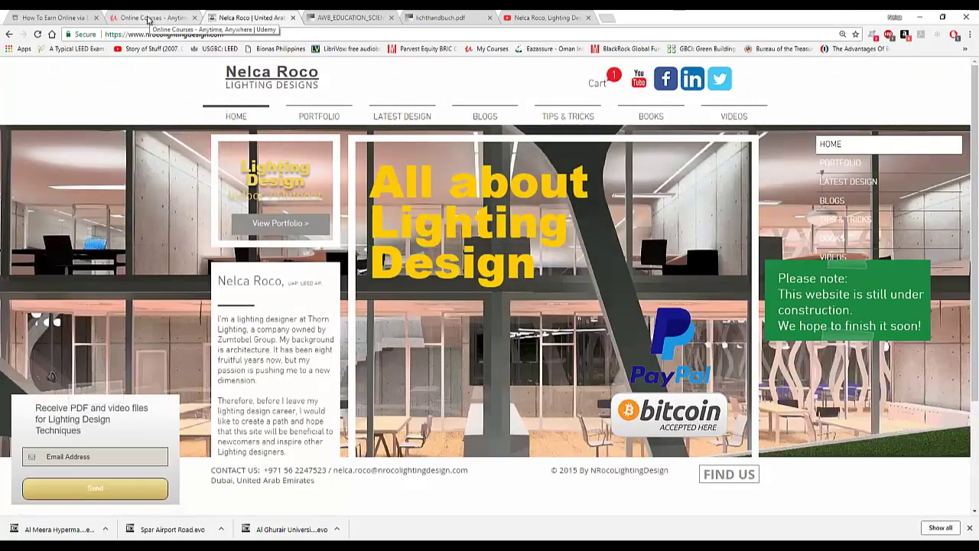
- View the lighting design course results on Udemy in the browser, and return to DIALux evo to look over the daylit classroom
{"action": "left_click", "coordinate": [146, 18]}
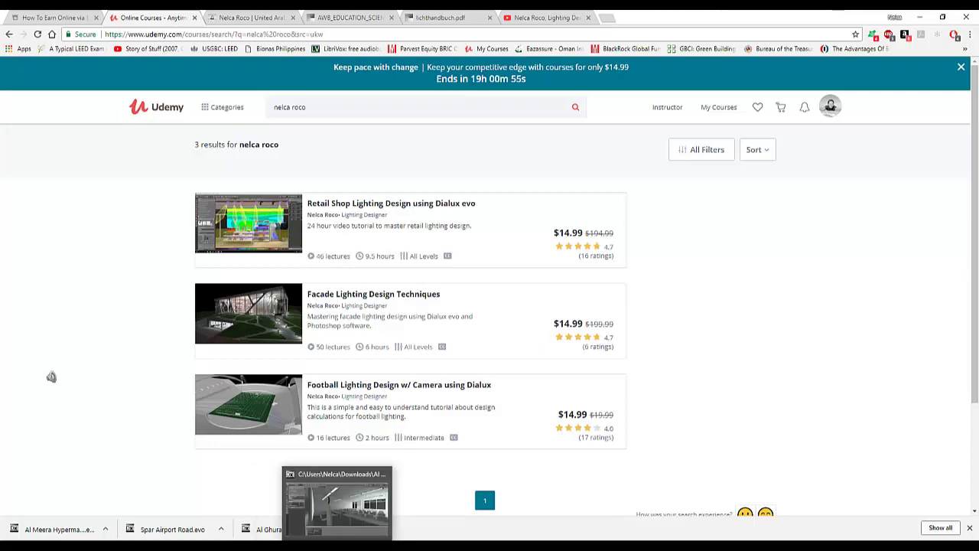
{"action": "left_click", "coordinate": [337, 544]}
{"action": "scroll", "coordinate": [510, 402], "scroll_direction": "down", "scroll_amount": 4}
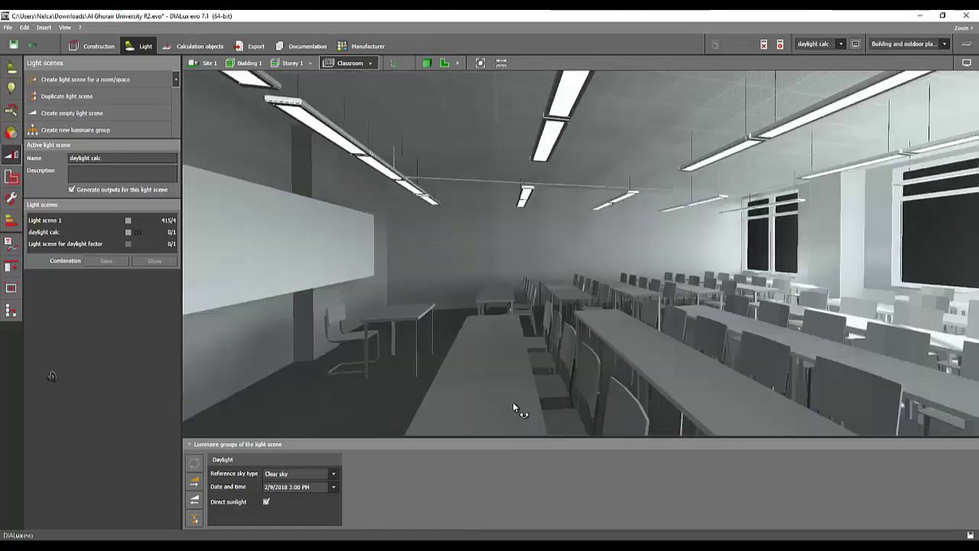
{"action": "right_click_drag", "start_coordinate": [555, 327], "coordinate": [455, 315]}
{"action": "scroll", "coordinate": [460, 338], "scroll_direction": "down", "scroll_amount": 2}
{"action": "left_click_drag", "start_coordinate": [455, 320], "coordinate": [471, 334]}
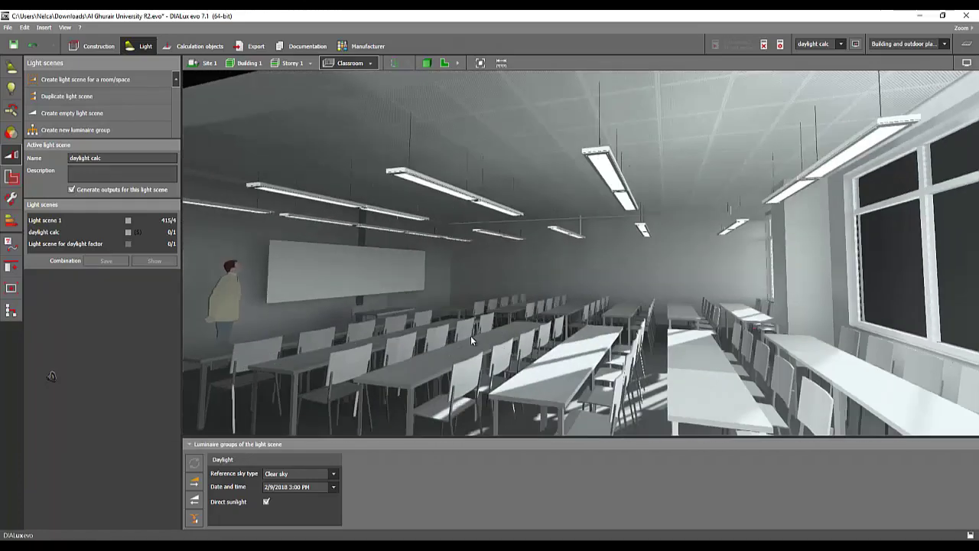